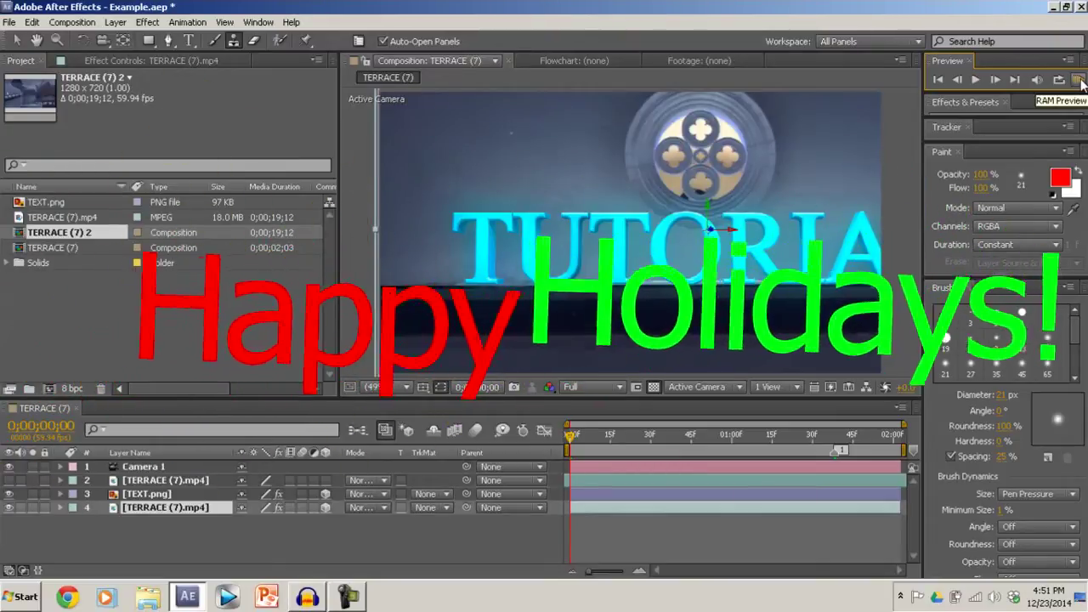
# - Preview the TUTORIAL composition and compare it with the original footage at 0;00;01;38 by toggling the upper TERRACE (7).mp4 layer's visibility
pyautogui.click(1078, 79)
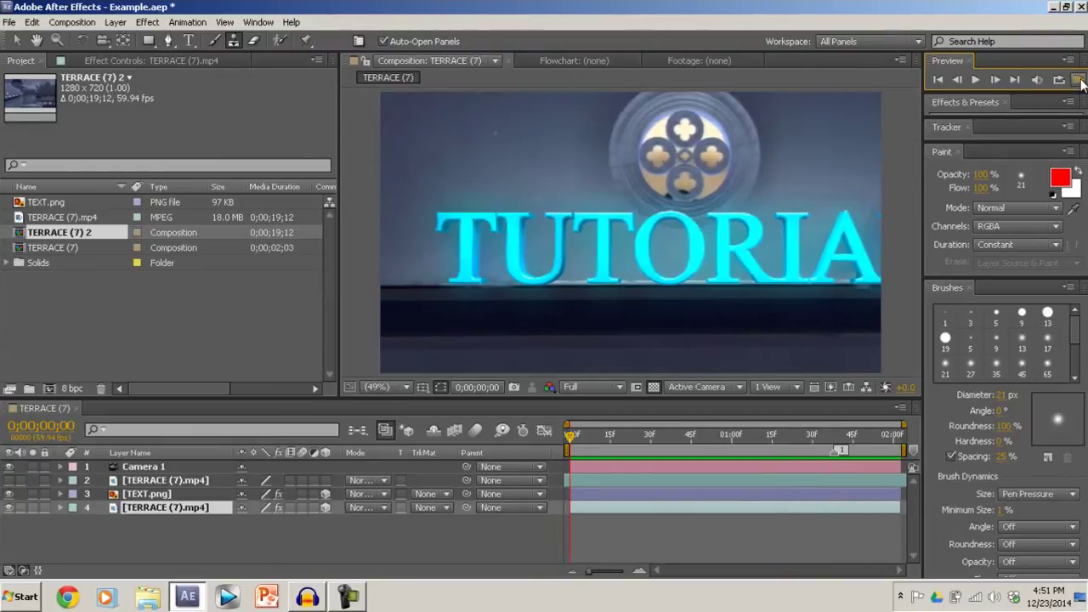
pyautogui.click(831, 206)
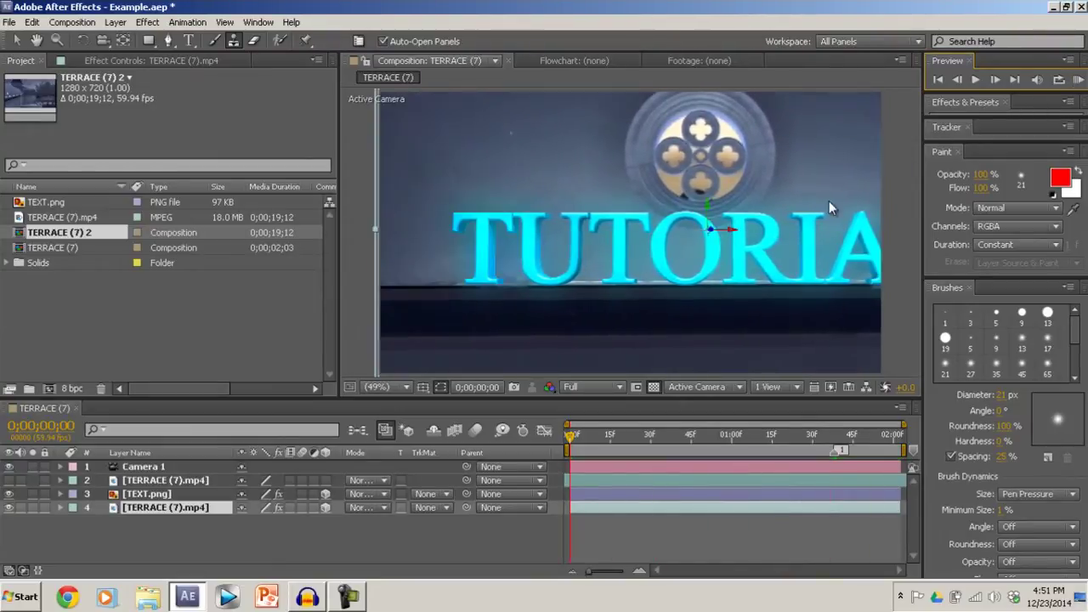
pyautogui.click(9, 493)
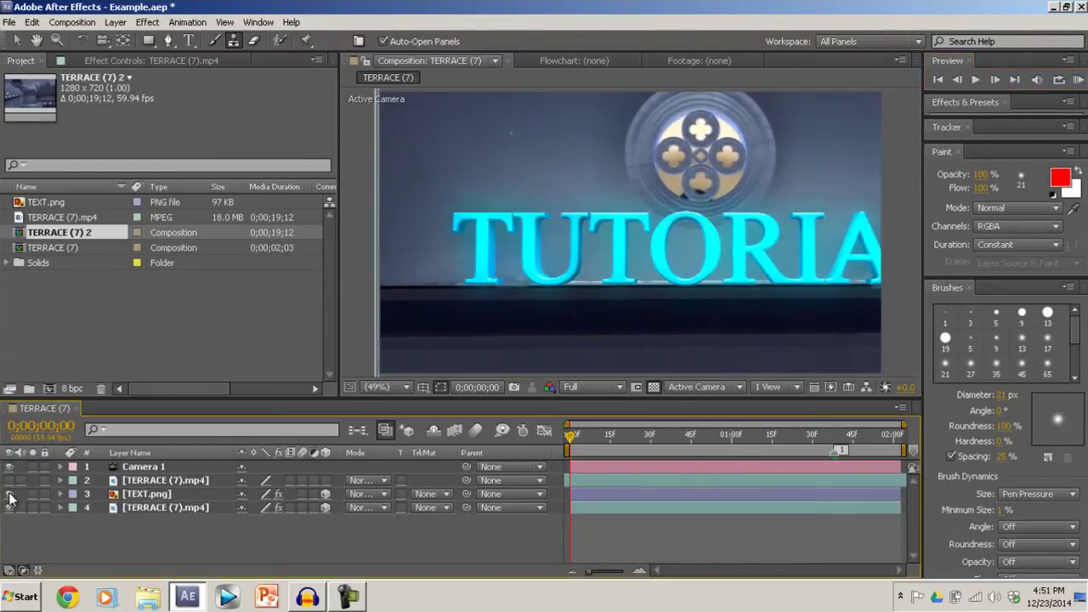
pyautogui.click(9, 466)
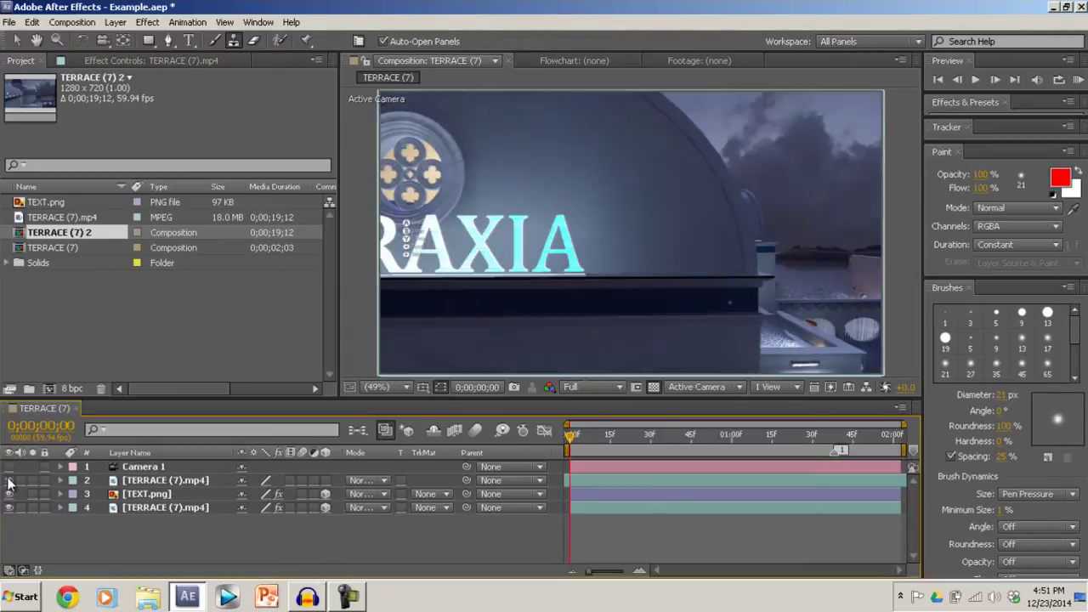
pyautogui.click(835, 436)
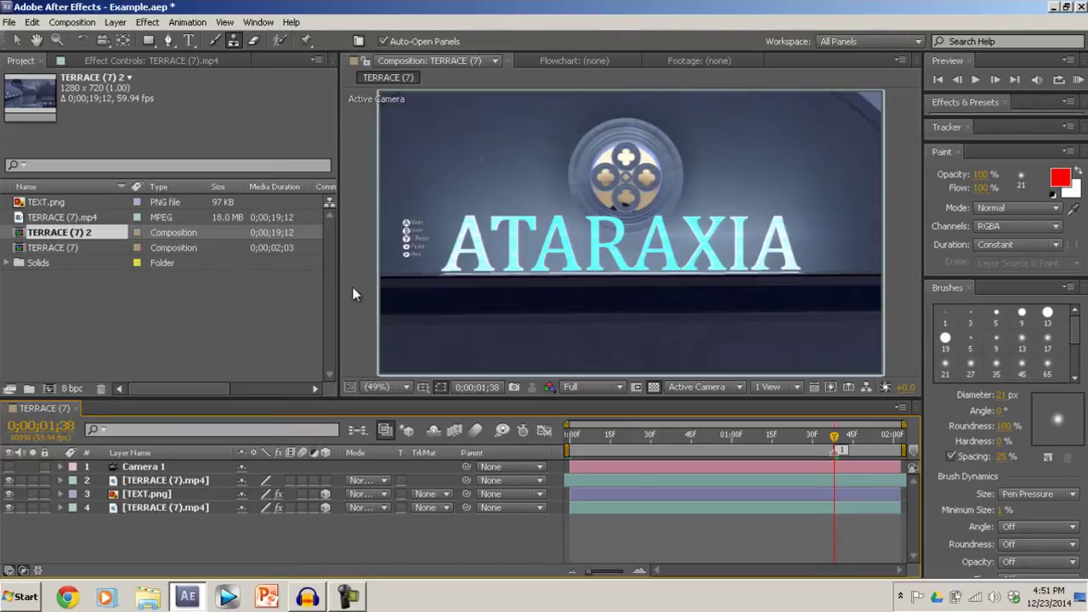
pyautogui.click(9, 480)
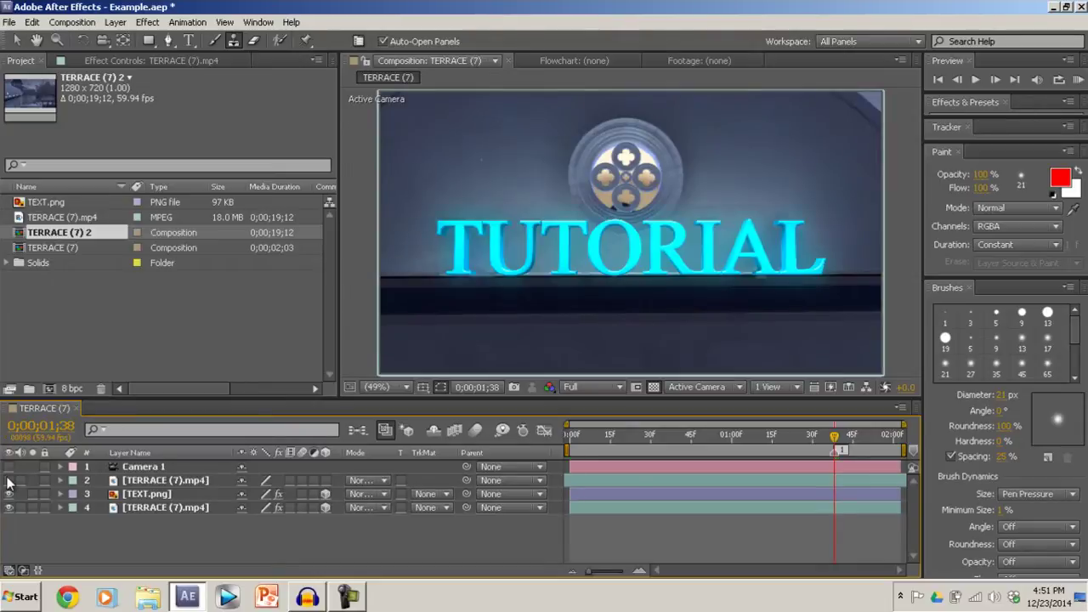
pyautogui.click(8, 480)
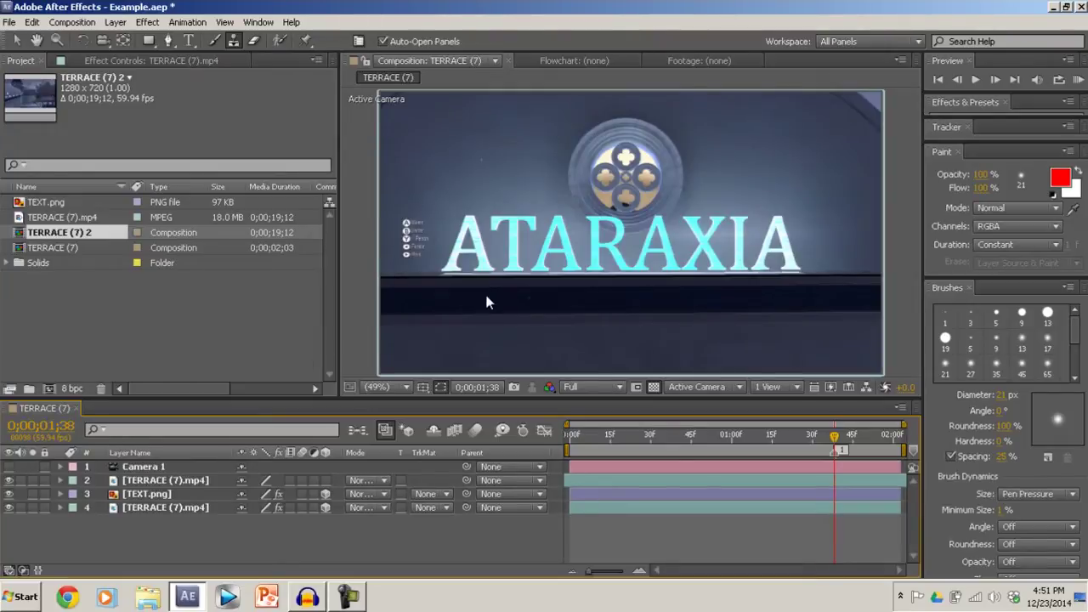
pyautogui.click(8, 480)
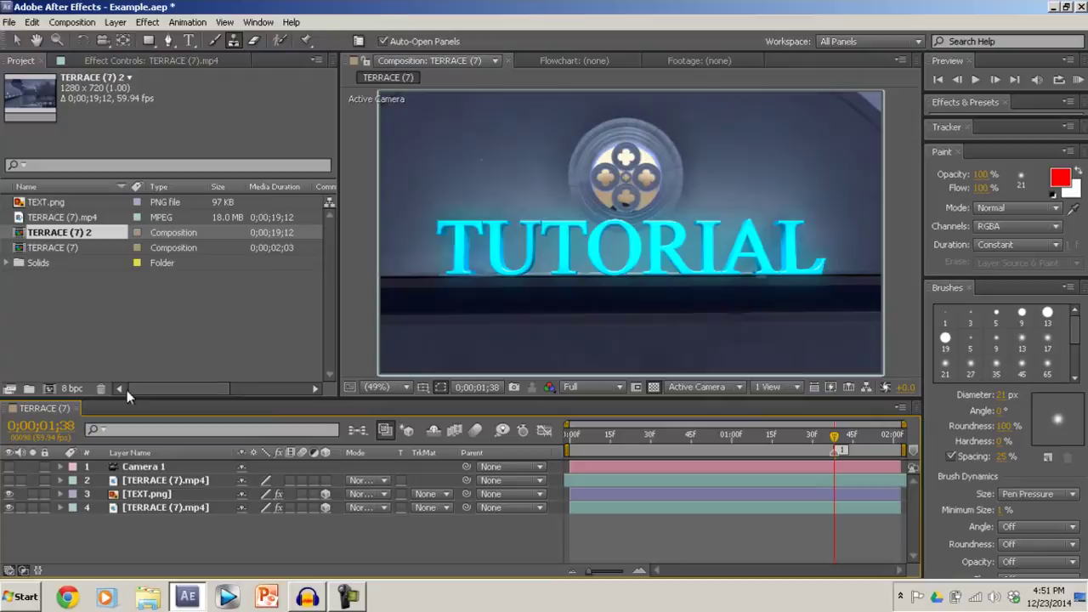
# - Create a new composition from TERRACE (7).mp4 and move the current time to 0;00;04;51, where the ATARAXIA lettering is centred
pyautogui.click(61, 217)
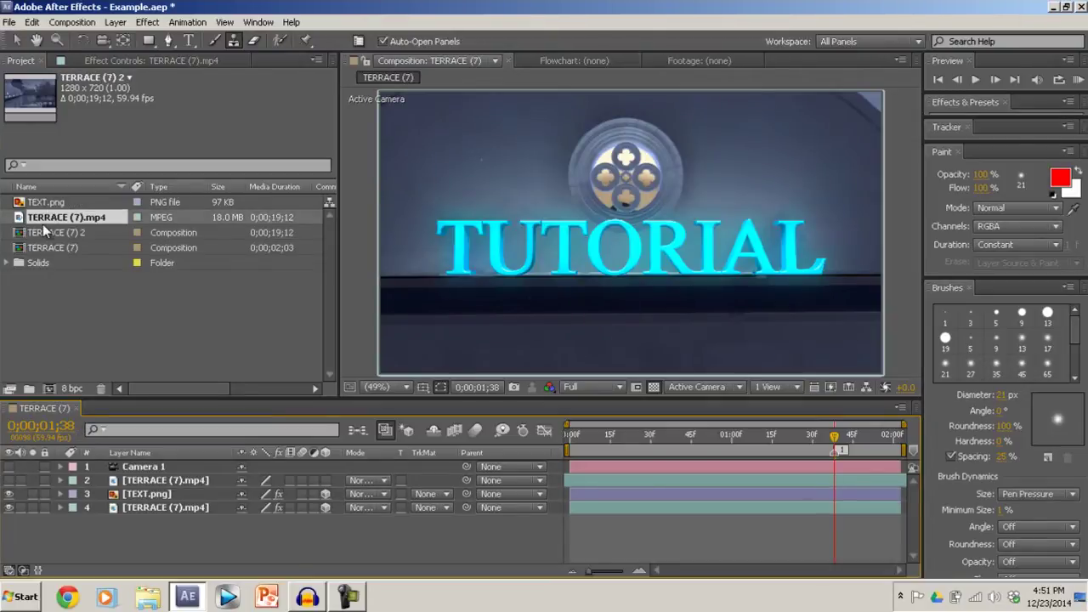
pyautogui.click(48, 390)
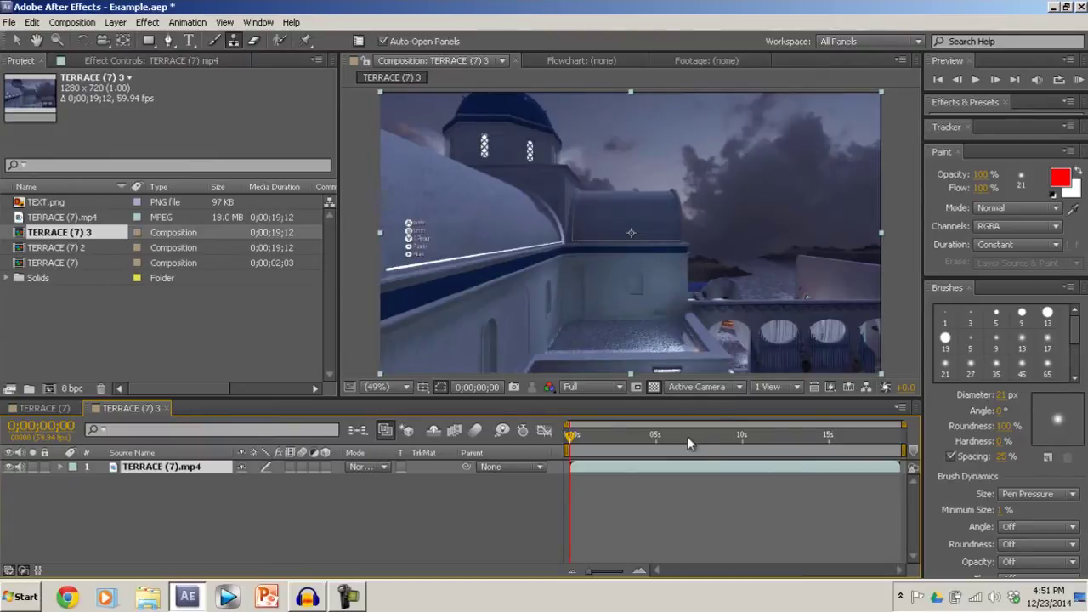
pyautogui.moveTo(575, 436); pyautogui.dragTo(655, 448)
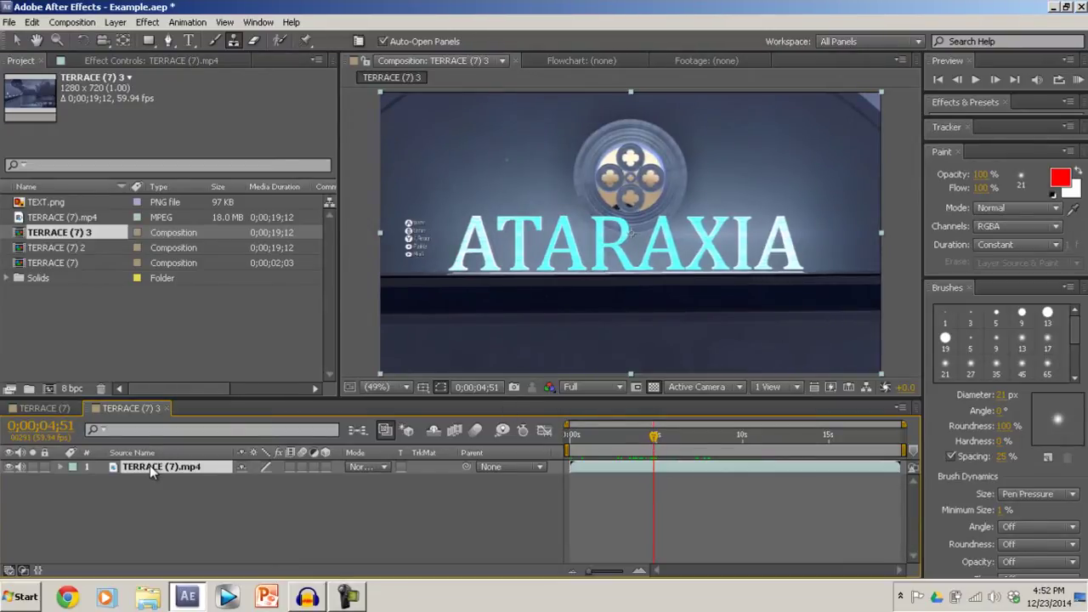
# - Duplicate the TERRACE (7).mp4 layer, hide the lower copy and mute the audio of both layers
pyautogui.hotkey('ctrl', 'd')
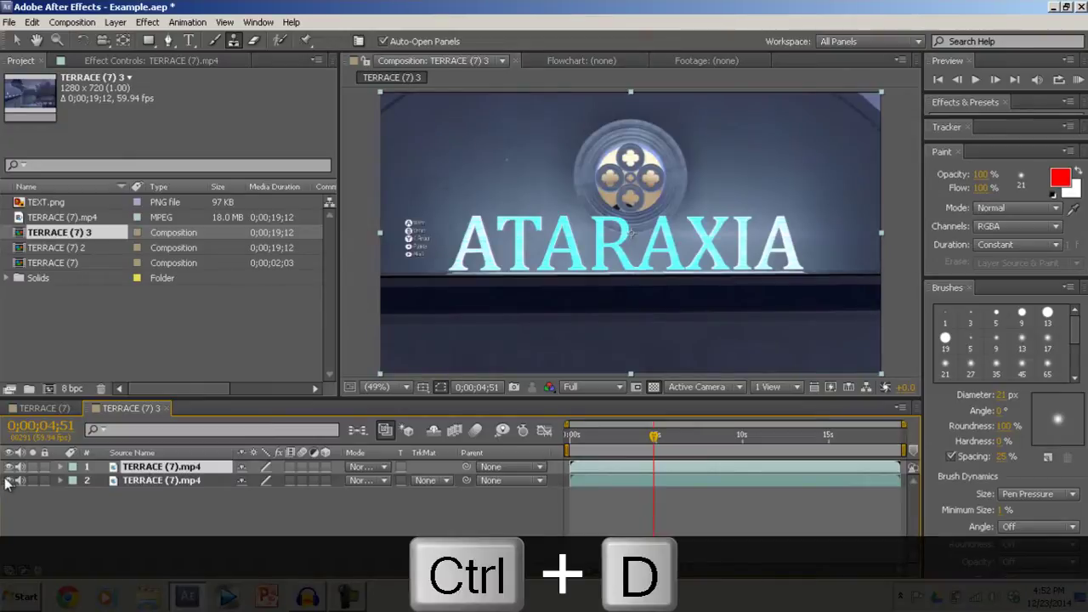
pyautogui.click(8, 481)
pyautogui.click(20, 482)
pyautogui.click(23, 466)
pyautogui.click(228, 484)
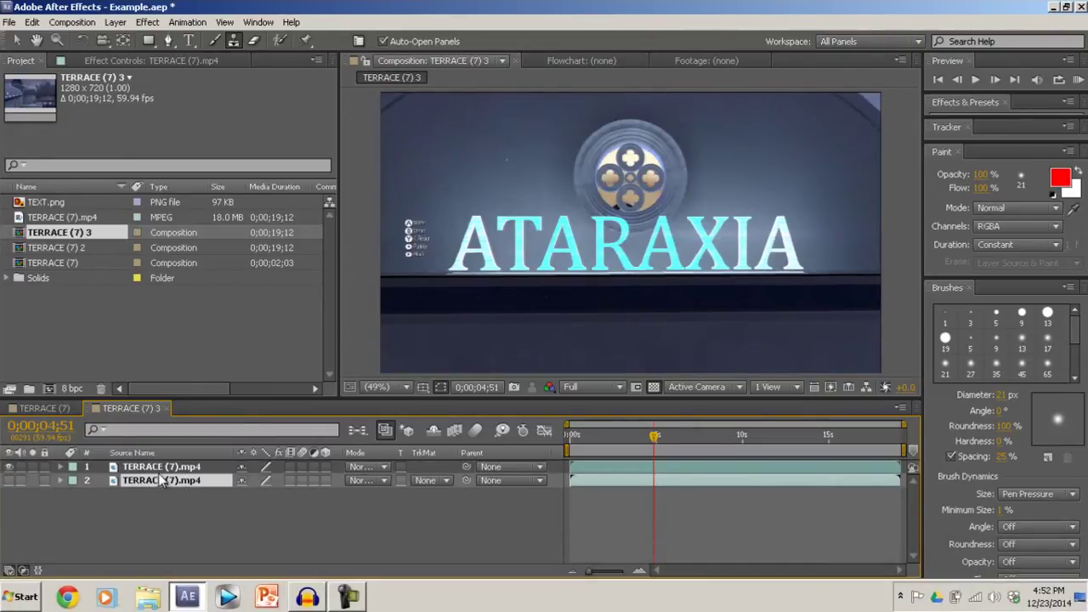
# - Open the upper TERRACE (7).mp4 layer in its own layer view and activate the Clone Stamp tool with the Paint settings available
pyautogui.click(157, 468)
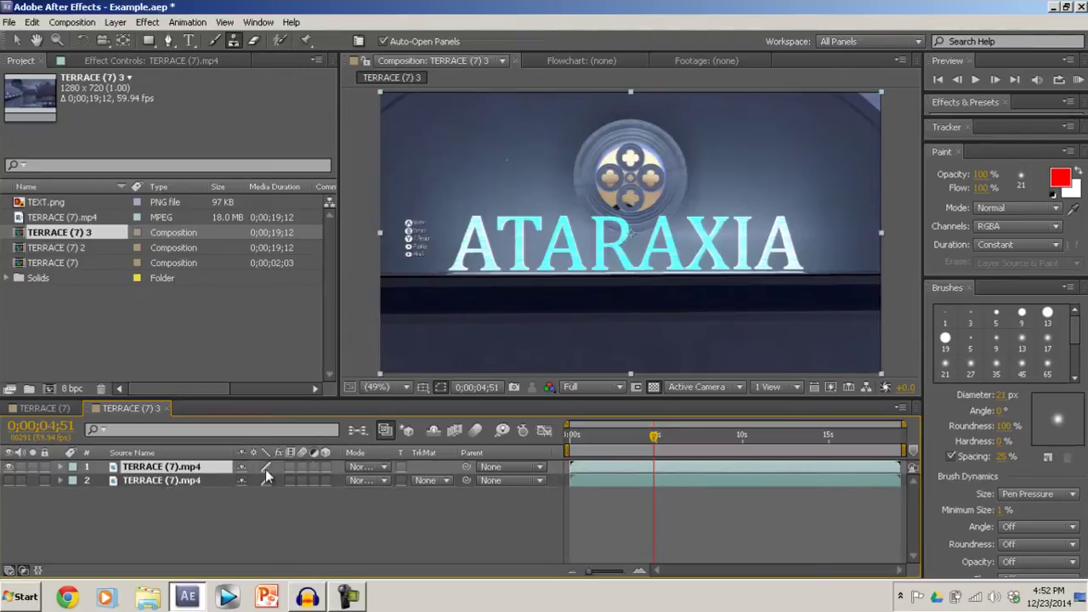
pyautogui.doubleClick(151, 469)
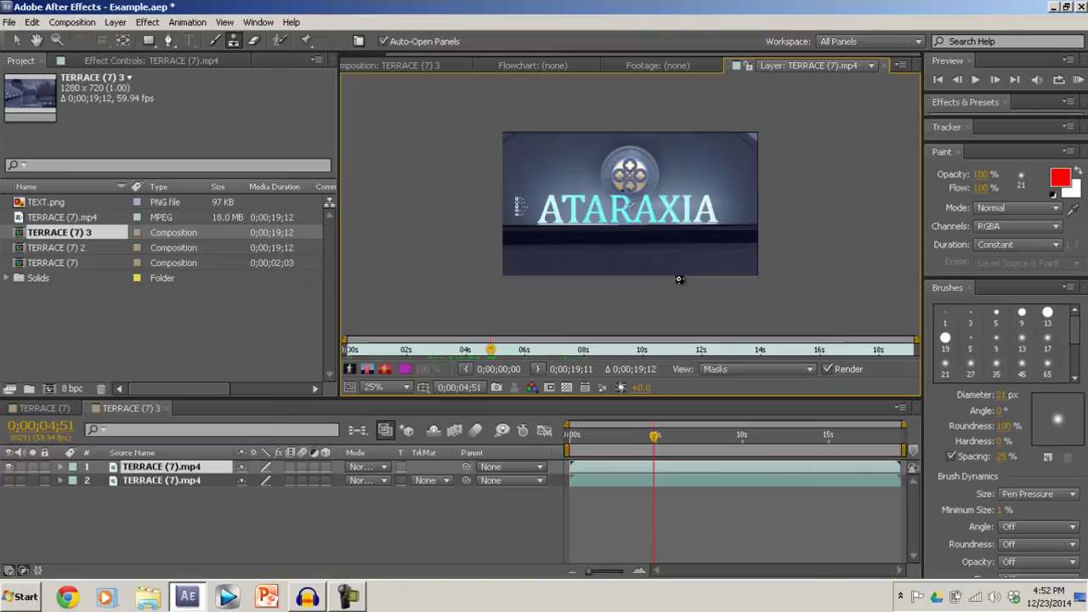
pyautogui.scroll(5, 685, 263)
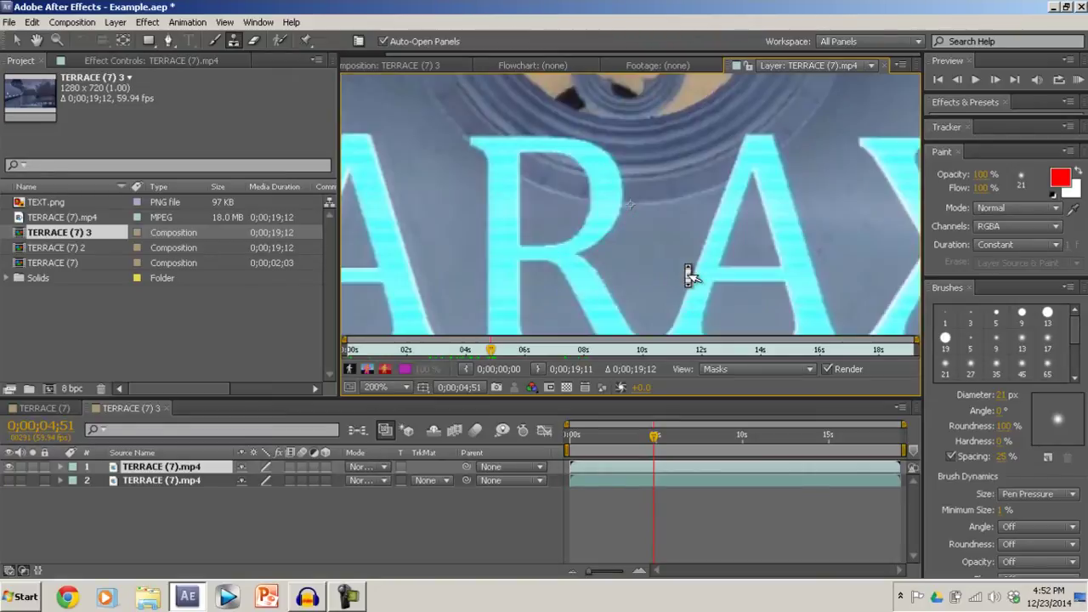
pyautogui.scroll(-3, 684, 263)
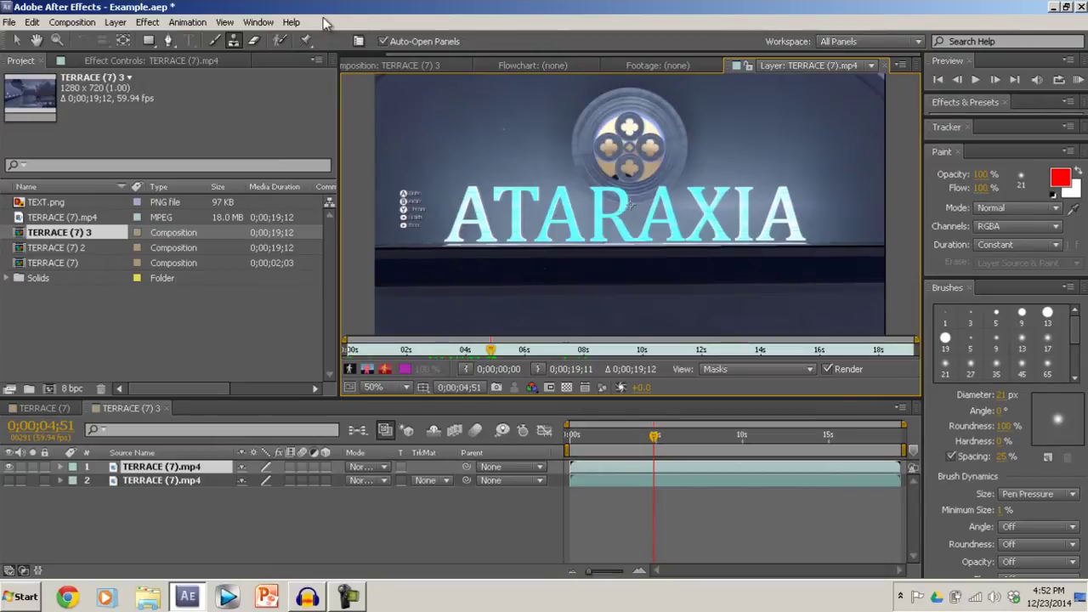
pyautogui.click(235, 42)
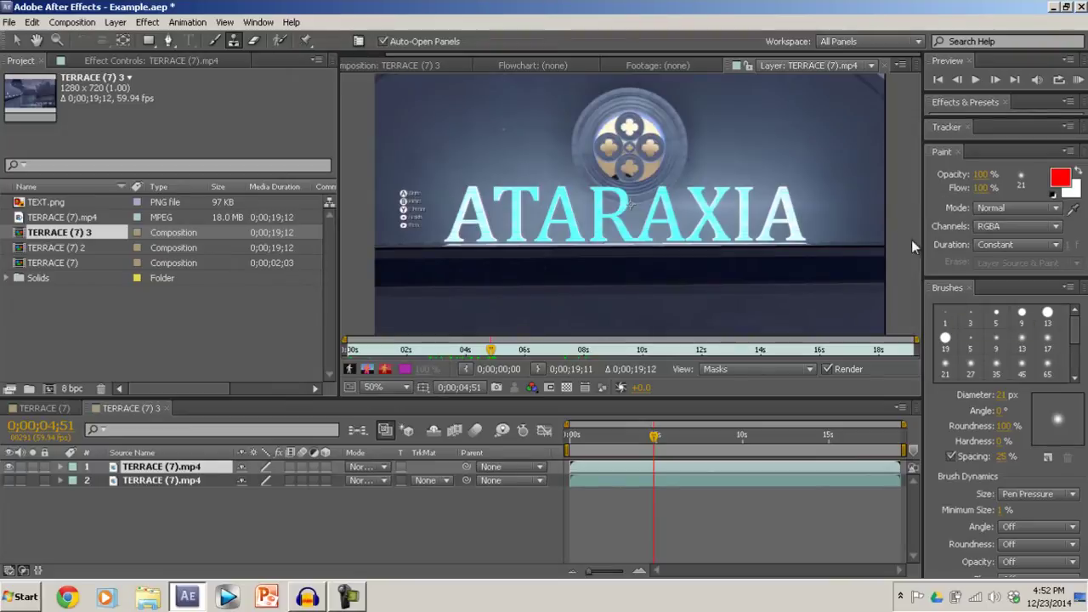
pyautogui.click(259, 23)
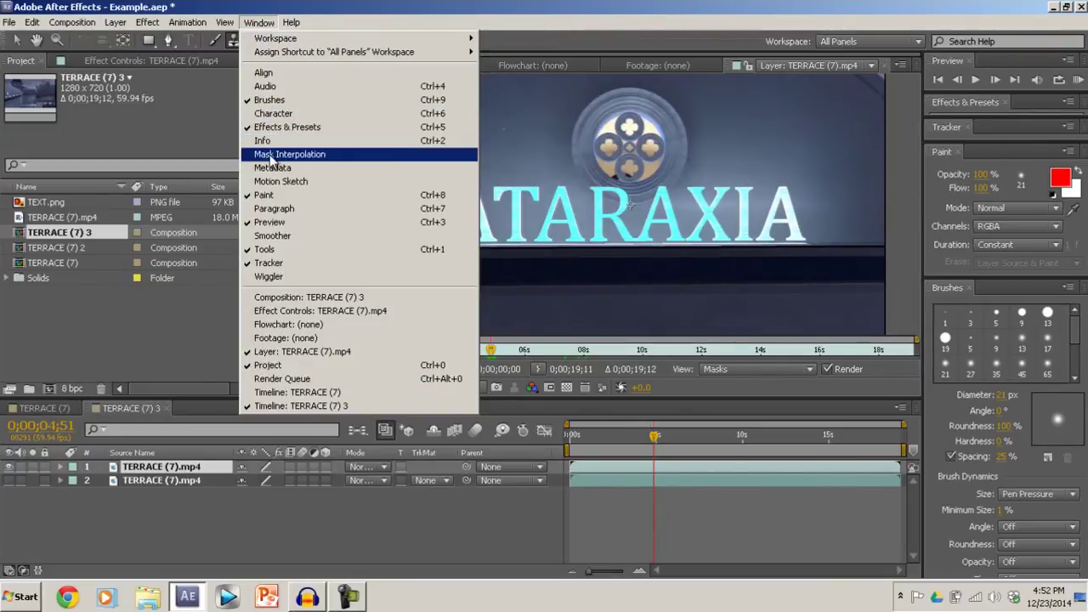
pyautogui.click(951, 155)
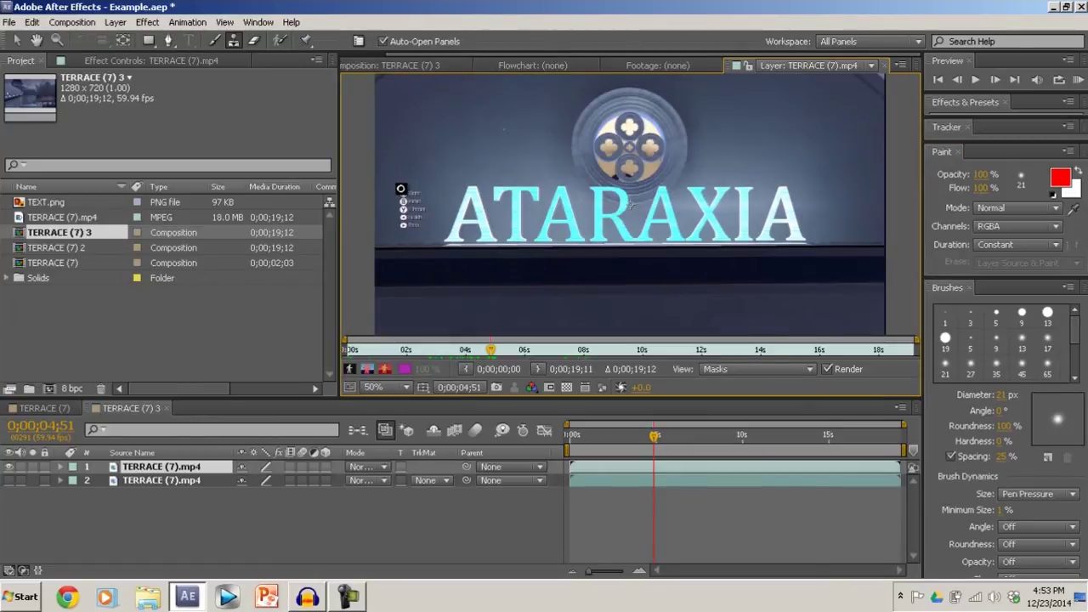
# - Clone clean wall over the uppermost button prompts beside the ATARAXIA lettering
pyautogui.moveTo(401, 189); pyautogui.dragTo(415, 192)
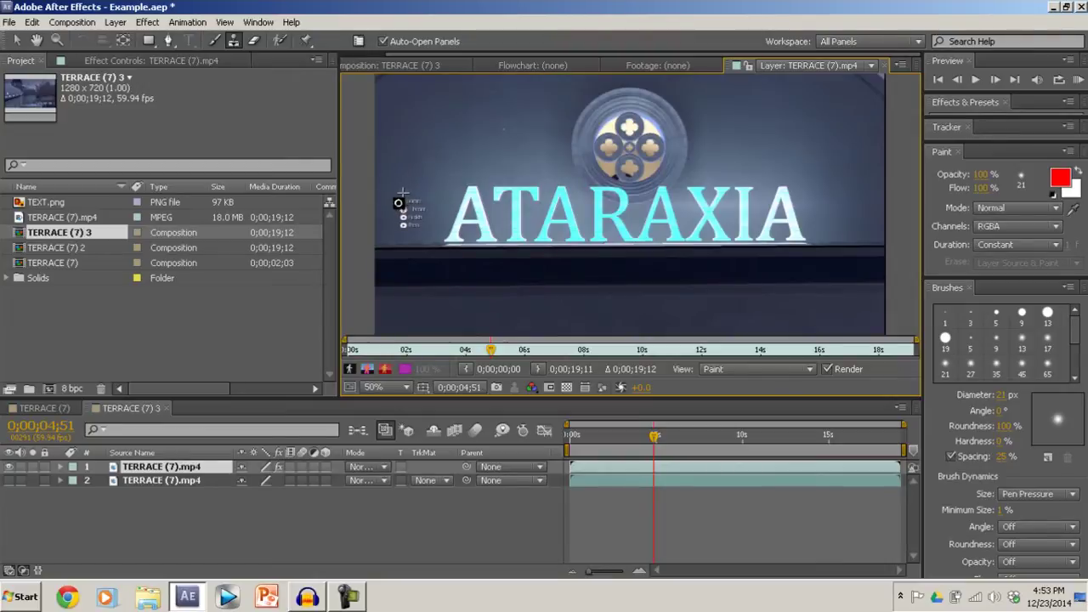
pyautogui.press('.')
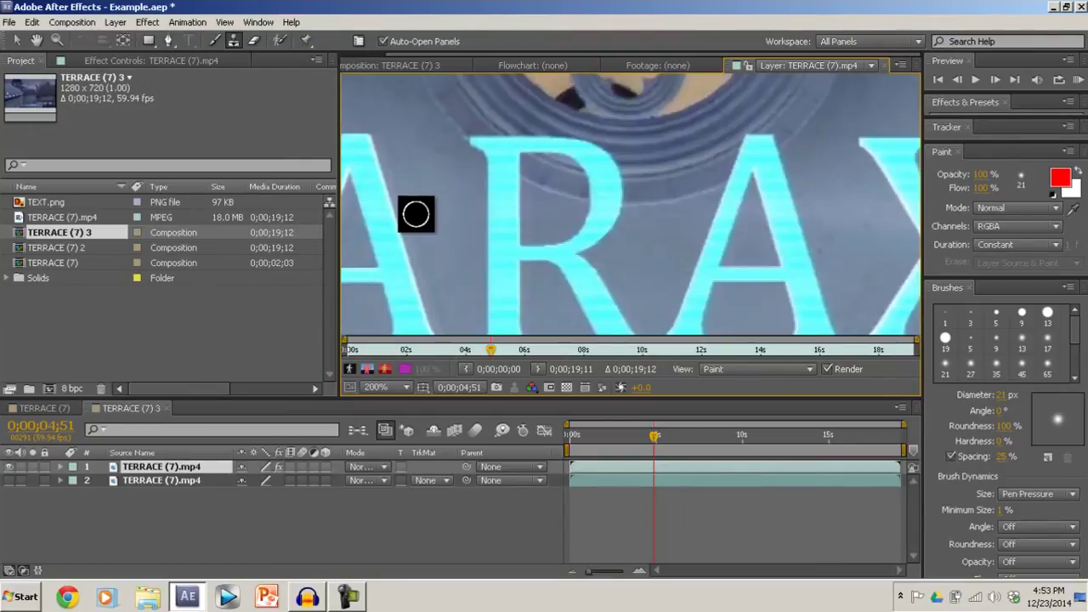
pyautogui.press('h')
pyautogui.moveTo(465, 214); pyautogui.dragTo(719, 211)
pyautogui.moveTo(480, 218); pyautogui.dragTo(519, 217)
pyautogui.click(281, 41)
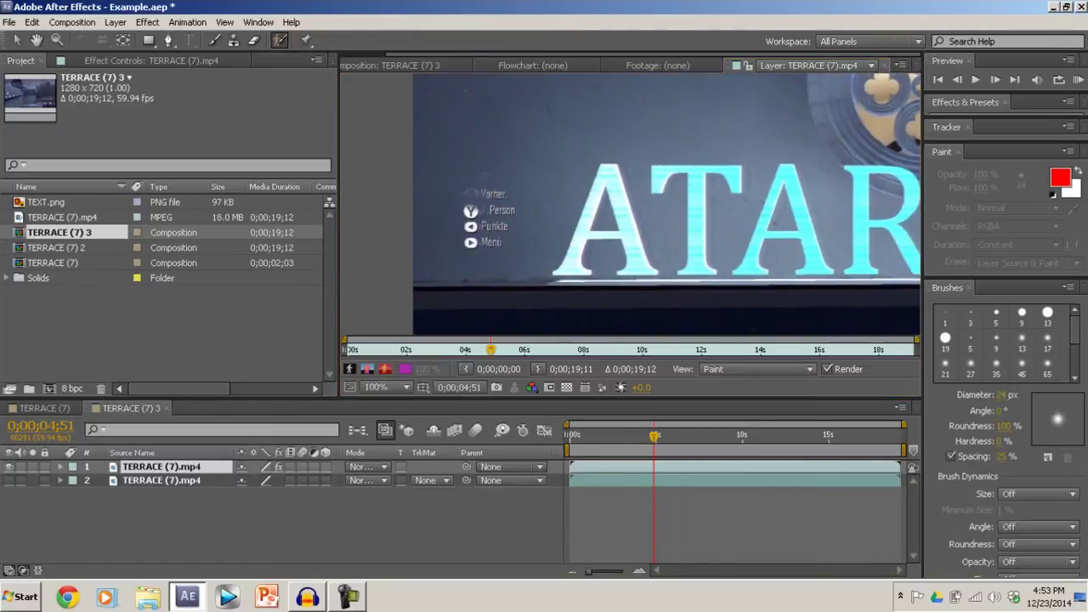
pyautogui.click(482, 193)
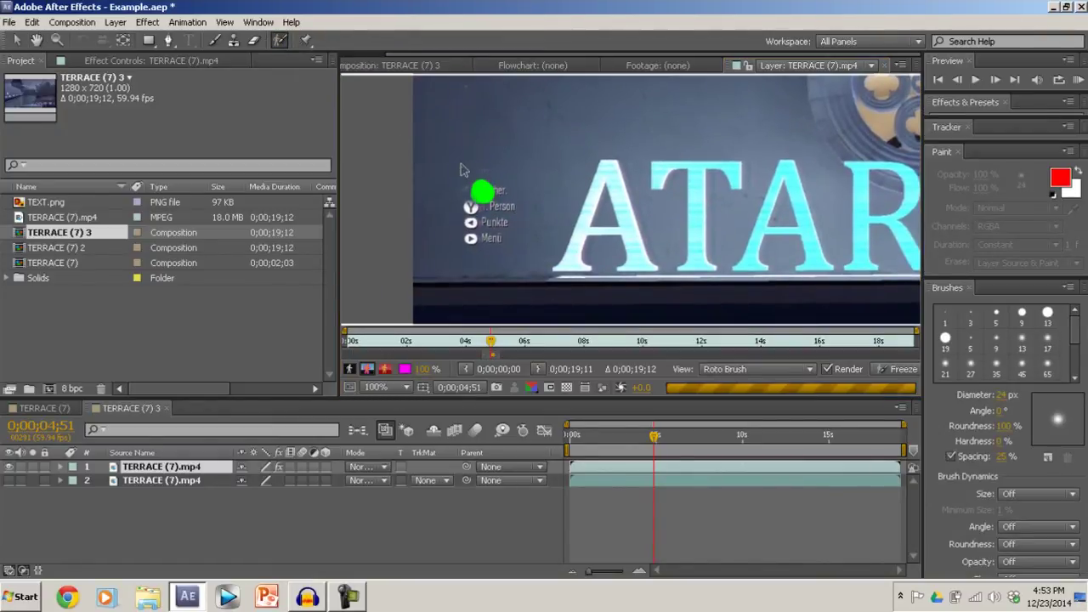
pyautogui.hotkey('ctrl', 'z')
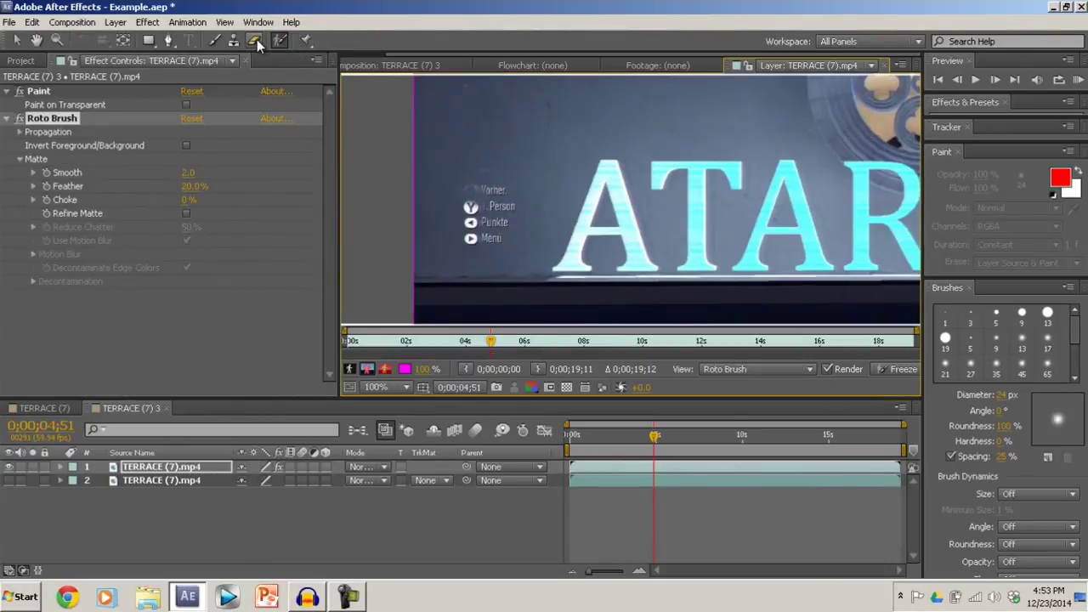
pyautogui.hotkey('ctrl', 'z')
pyautogui.click(257, 39)
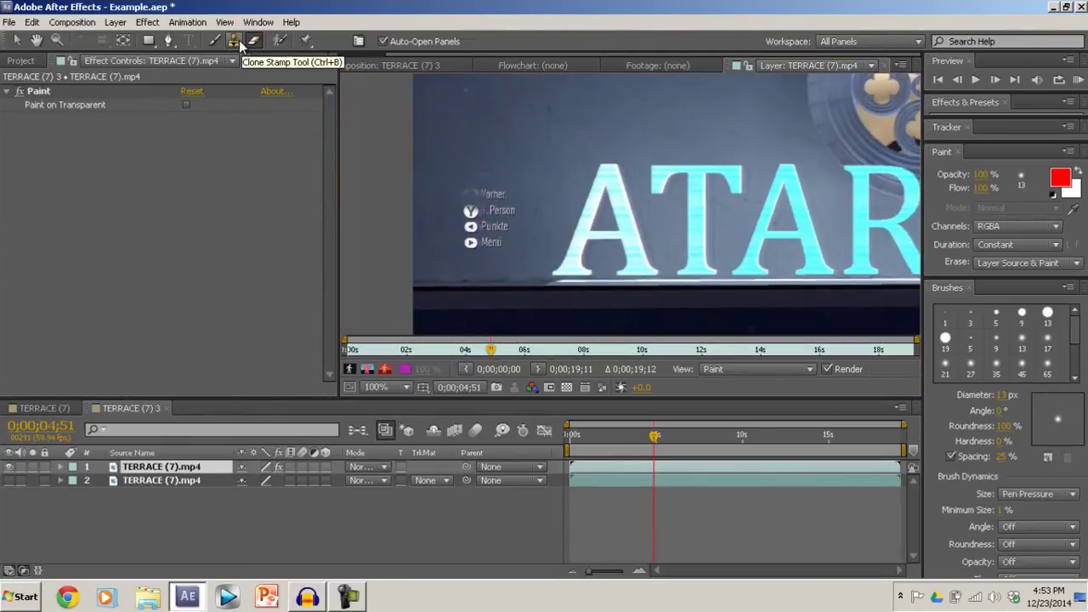
# - Clone clean wall texture over the remaining button prompts and their labels using the Clone Stamp with a 21 px brush
pyautogui.click(233, 40)
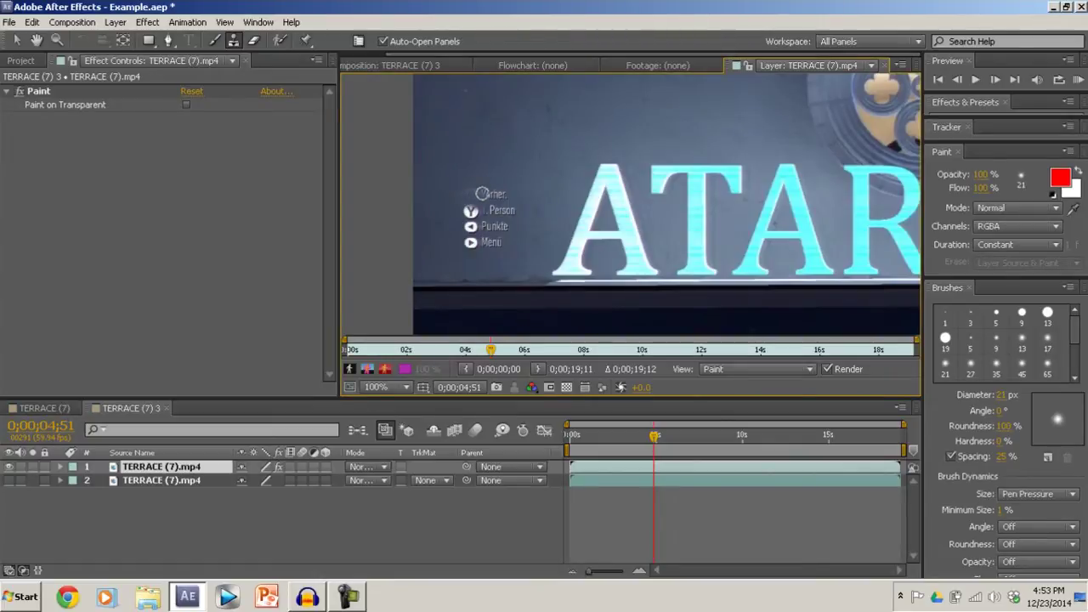
pyautogui.moveTo(481, 192)
pyautogui.mouseDown()
pyautogui.moveTo(509, 198)
pyautogui.moveTo(486, 196)
pyautogui.moveTo(505, 177)
pyautogui.moveTo(471, 222)
pyautogui.moveTo(476, 210)
pyautogui.moveTo(461, 209)
pyautogui.moveTo(508, 213)
pyautogui.moveTo(465, 204)
pyautogui.moveTo(454, 205)
pyautogui.moveTo(465, 216)
pyautogui.moveTo(447, 215)
pyautogui.moveTo(479, 226)
pyautogui.moveTo(453, 250)
pyautogui.moveTo(481, 234)
pyautogui.moveTo(459, 227)
pyautogui.moveTo(487, 239)
pyautogui.moveTo(489, 254)
pyautogui.moveTo(493, 247)
pyautogui.moveTo(467, 244)
pyautogui.moveTo(512, 240)
pyautogui.moveTo(500, 245)
pyautogui.moveTo(461, 211)
pyautogui.moveTo(495, 227)
pyautogui.moveTo(477, 234)
pyautogui.moveTo(505, 228)
pyautogui.moveTo(473, 239)
pyautogui.mouseUp()
pyautogui.keyDown('alt'); pyautogui.click(459, 204); pyautogui.keyUp('alt')
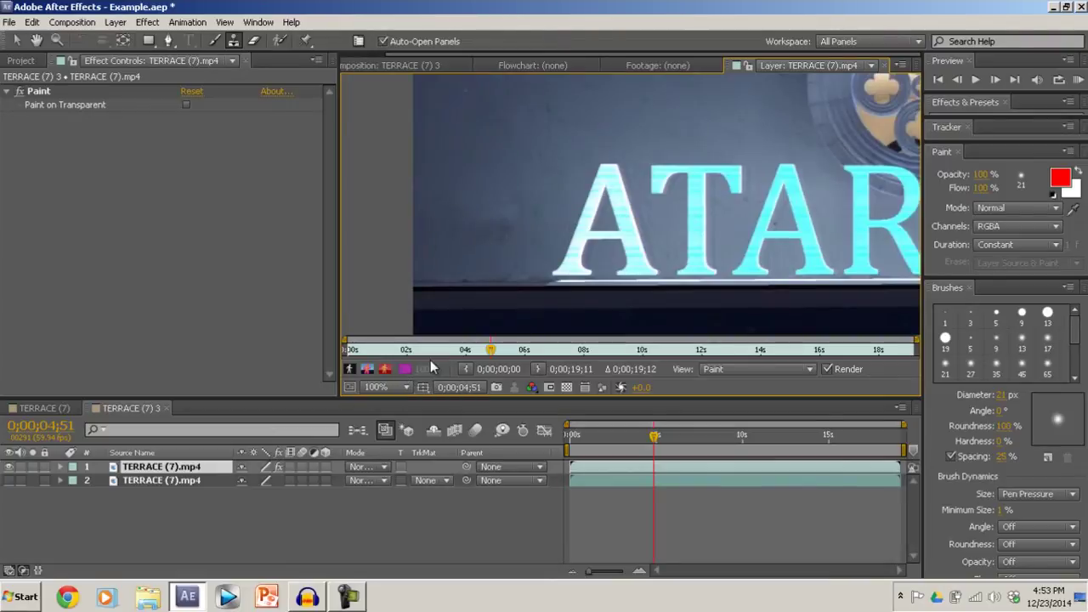
# - Clone clean wall over the upper half of the first letter A in ATARAXIA with the 21 px Clone Stamp
pyautogui.press(',')
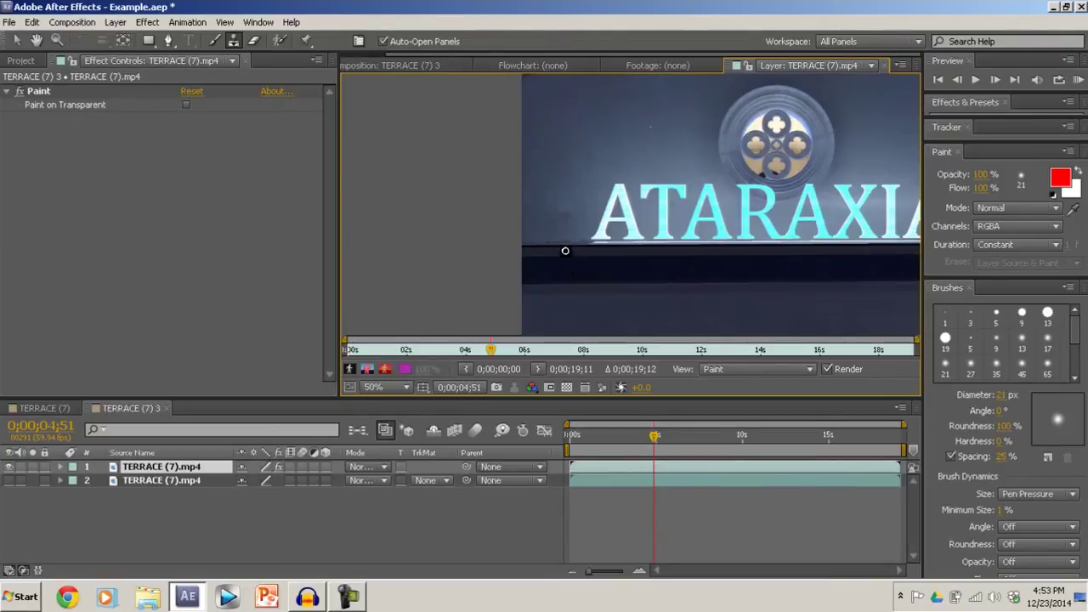
pyautogui.press('h')
pyautogui.moveTo(765, 257); pyautogui.dragTo(646, 282)
pyautogui.moveTo(730, 239); pyautogui.dragTo(675, 203)
pyautogui.click(237, 43)
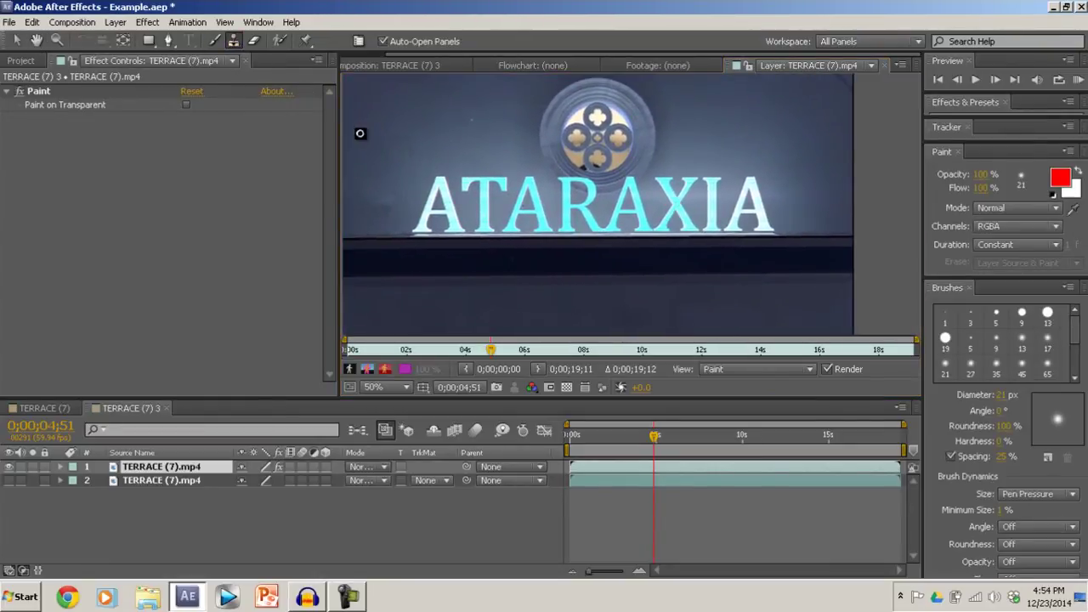
pyautogui.scroll(1, 490, 182)
pyautogui.press('h')
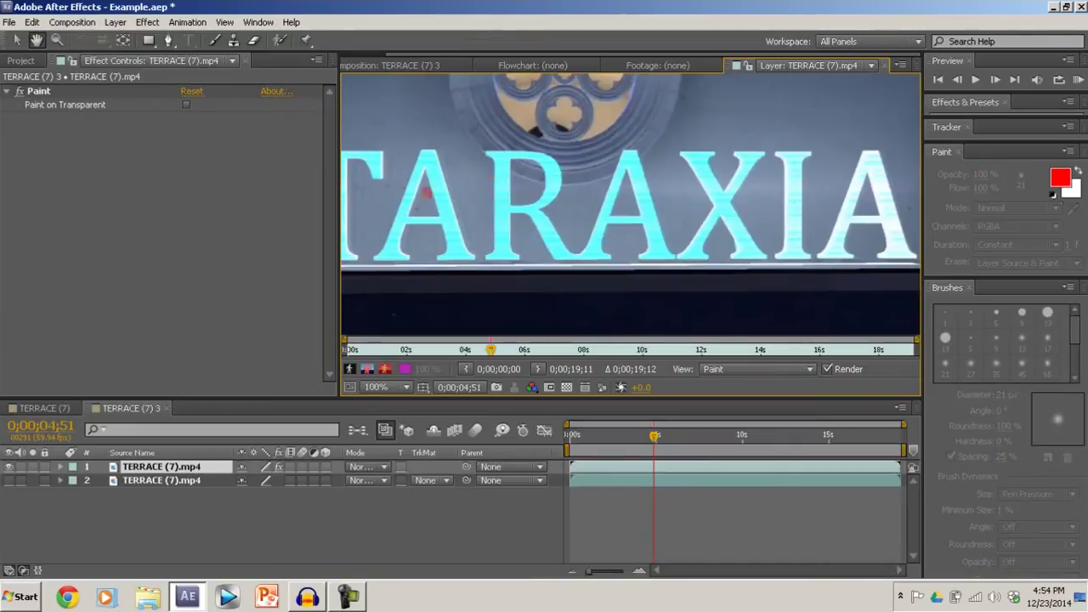
pyautogui.moveTo(493, 189)
pyautogui.mouseDown()
pyautogui.moveTo(545, 184)
pyautogui.moveTo(569, 197)
pyautogui.mouseUp()
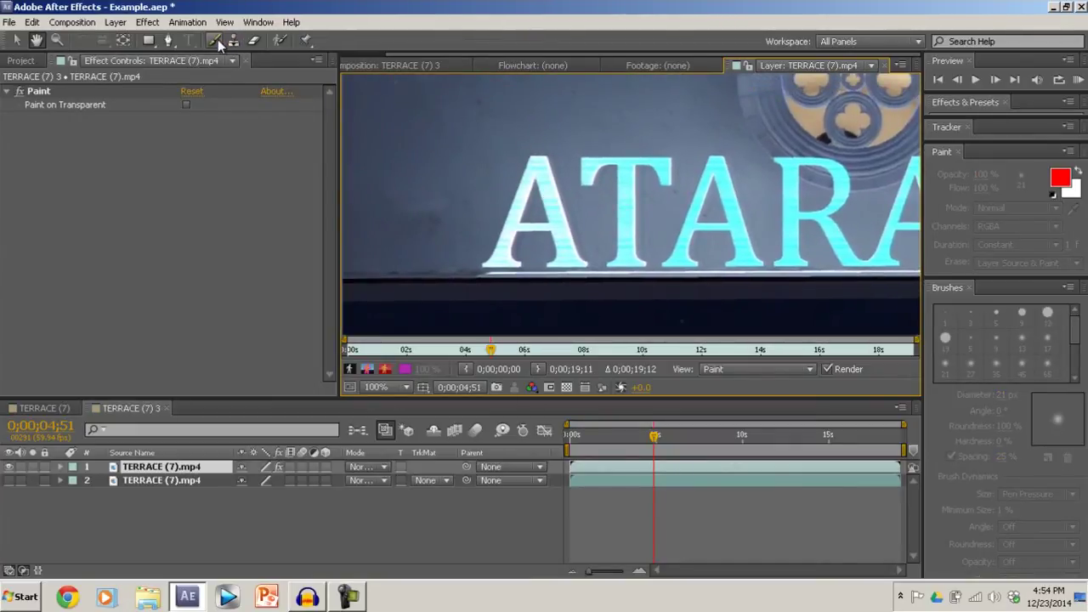
pyautogui.click(233, 41)
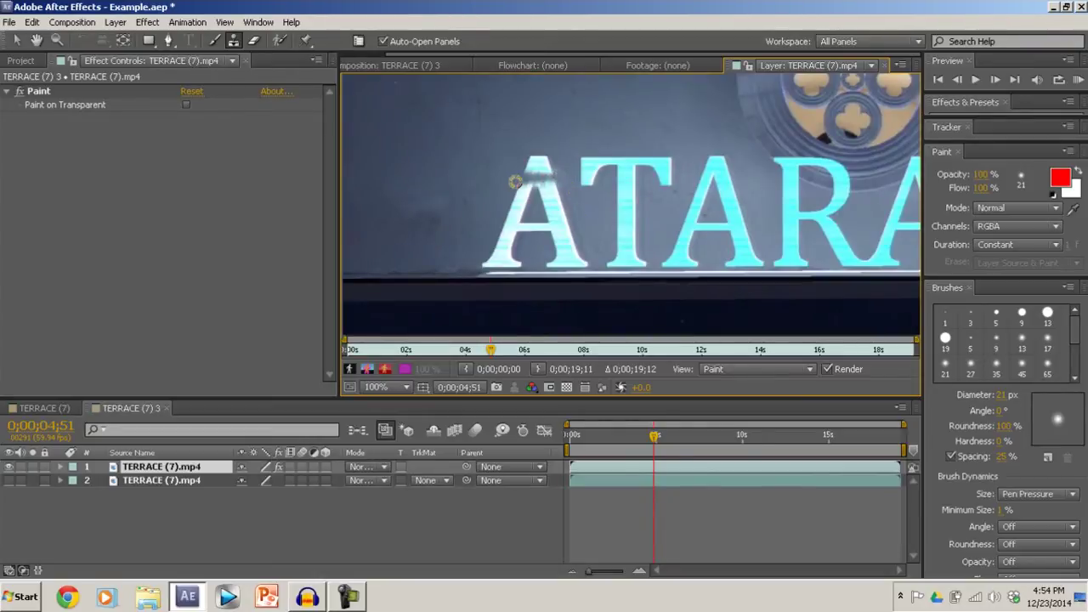
pyautogui.moveTo(536, 172); pyautogui.dragTo(546, 171)
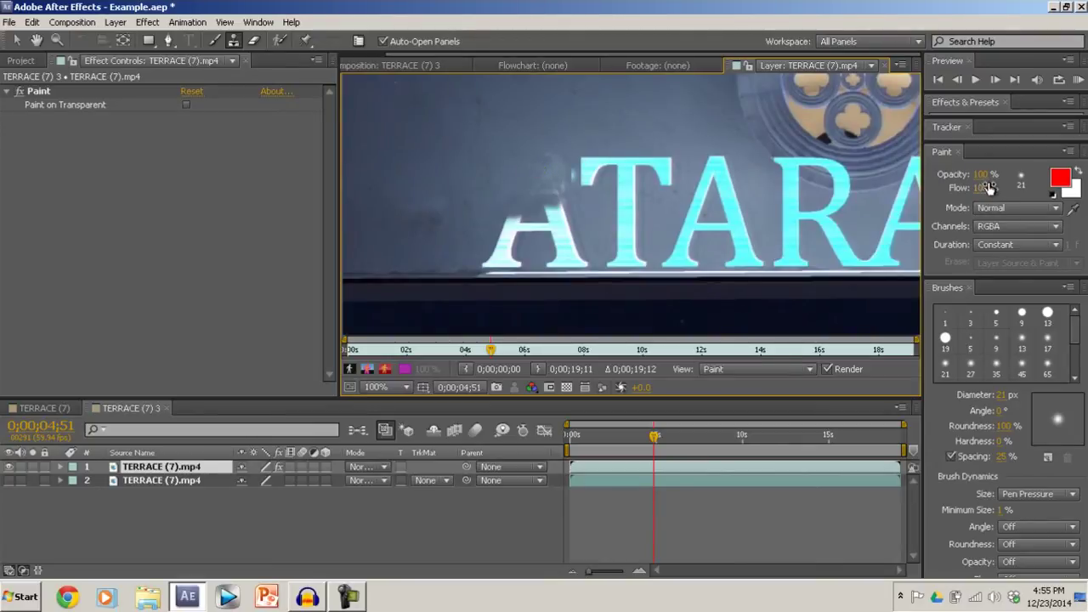
# - Try blending the wall patch above the first letter A with the Clone Stamp at 35% opacity
pyautogui.moveTo(989, 188); pyautogui.dragTo(1045, 194)
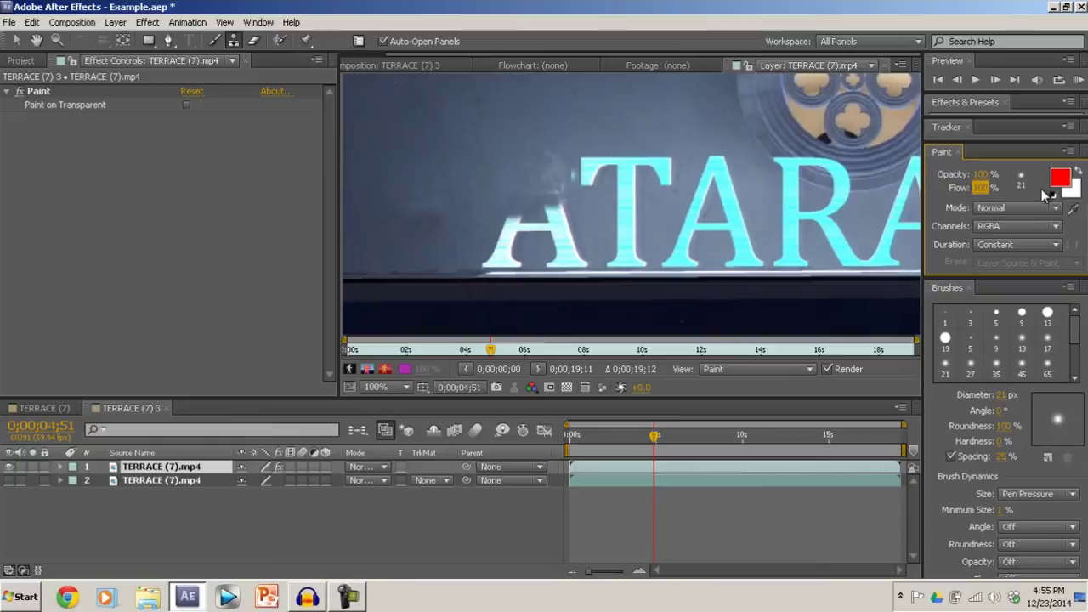
pyautogui.moveTo(983, 177); pyautogui.dragTo(952, 180)
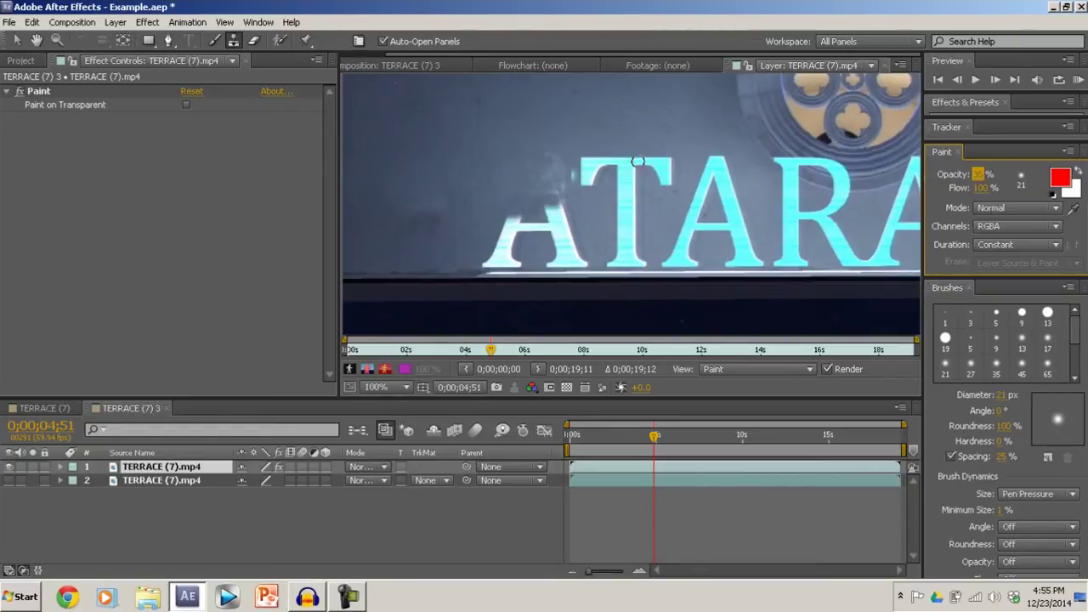
pyautogui.click(534, 189)
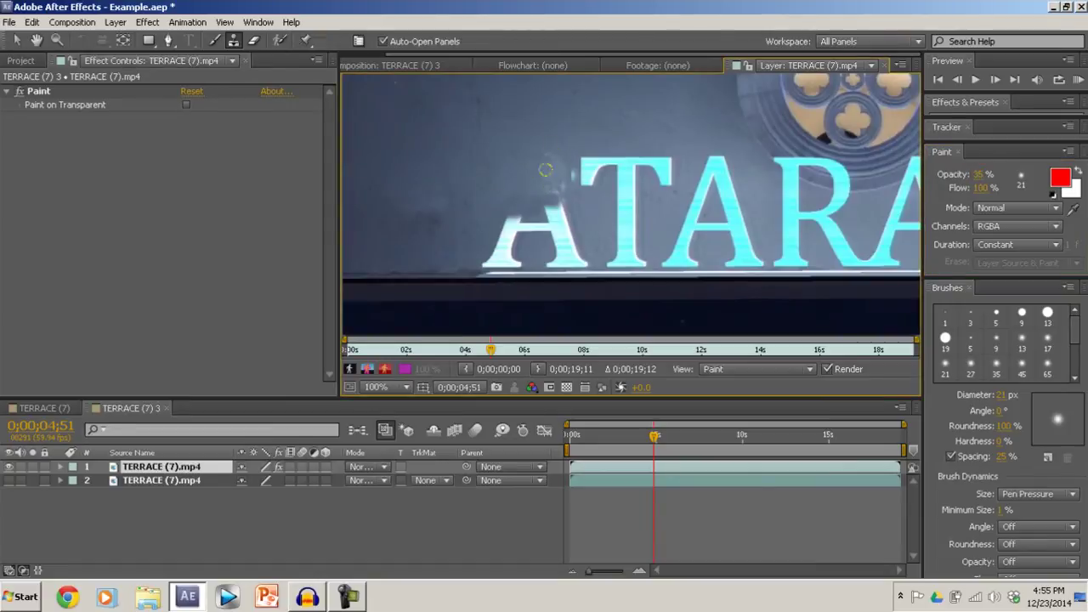
pyautogui.moveTo(546, 170); pyautogui.dragTo(521, 196)
pyautogui.click(982, 174)
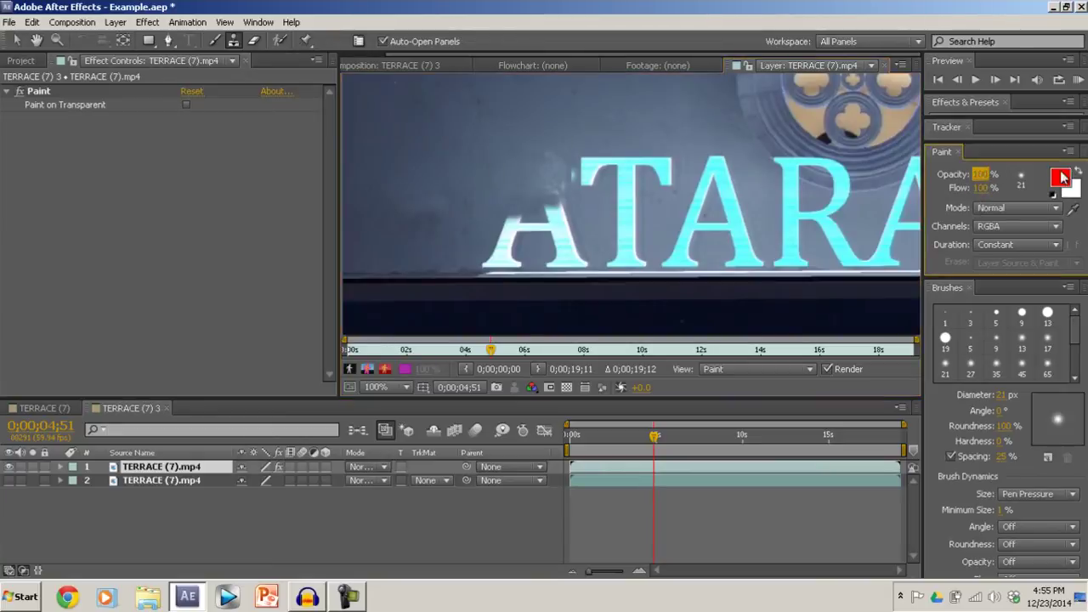
# - Clone clean wall over the remaining lower half of the first letter A at 100% opacity
pyautogui.keyDown('alt'); pyautogui.click(500, 207); pyautogui.keyUp('alt')
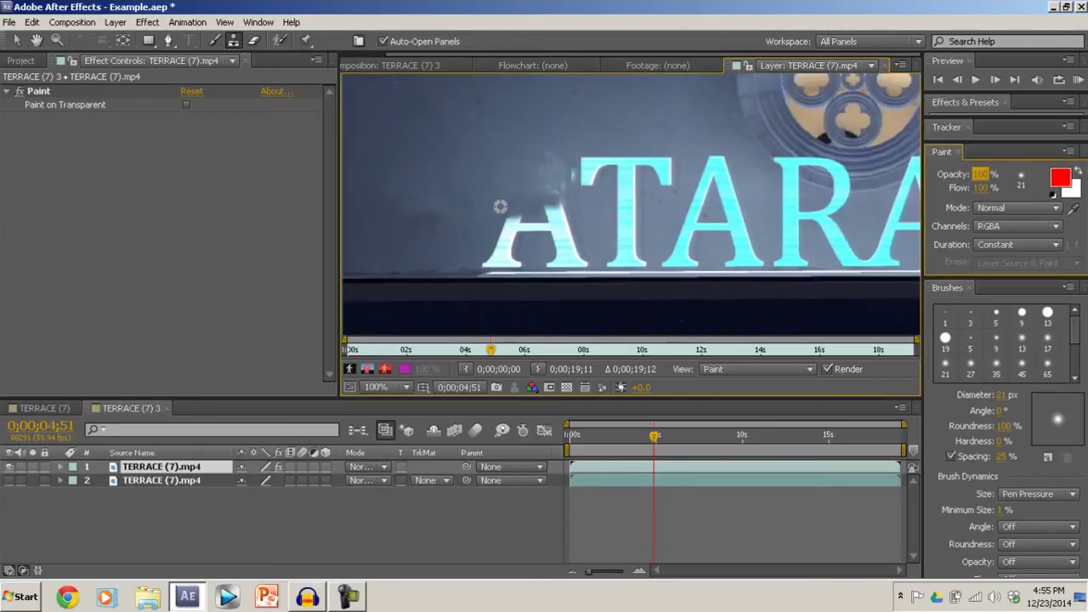
pyautogui.moveTo(502, 218)
pyautogui.mouseDown()
pyautogui.moveTo(494, 239)
pyautogui.moveTo(518, 238)
pyautogui.moveTo(493, 243)
pyautogui.moveTo(528, 247)
pyautogui.moveTo(486, 250)
pyautogui.moveTo(500, 238)
pyautogui.moveTo(530, 244)
pyautogui.moveTo(506, 228)
pyautogui.moveTo(534, 229)
pyautogui.moveTo(518, 219)
pyautogui.moveTo(528, 246)
pyautogui.moveTo(535, 220)
pyautogui.moveTo(532, 251)
pyautogui.moveTo(528, 238)
pyautogui.moveTo(516, 251)
pyautogui.moveTo(514, 235)
pyautogui.moveTo(523, 259)
pyautogui.moveTo(543, 254)
pyautogui.moveTo(488, 252)
pyautogui.moveTo(502, 257)
pyautogui.moveTo(513, 237)
pyautogui.moveTo(516, 256)
pyautogui.moveTo(491, 256)
pyautogui.moveTo(531, 263)
pyautogui.moveTo(472, 261)
pyautogui.moveTo(523, 265)
pyautogui.mouseUp()
pyautogui.moveTo(520, 207)
pyautogui.mouseDown()
pyautogui.moveTo(564, 203)
pyautogui.moveTo(557, 165)
pyautogui.mouseUp()
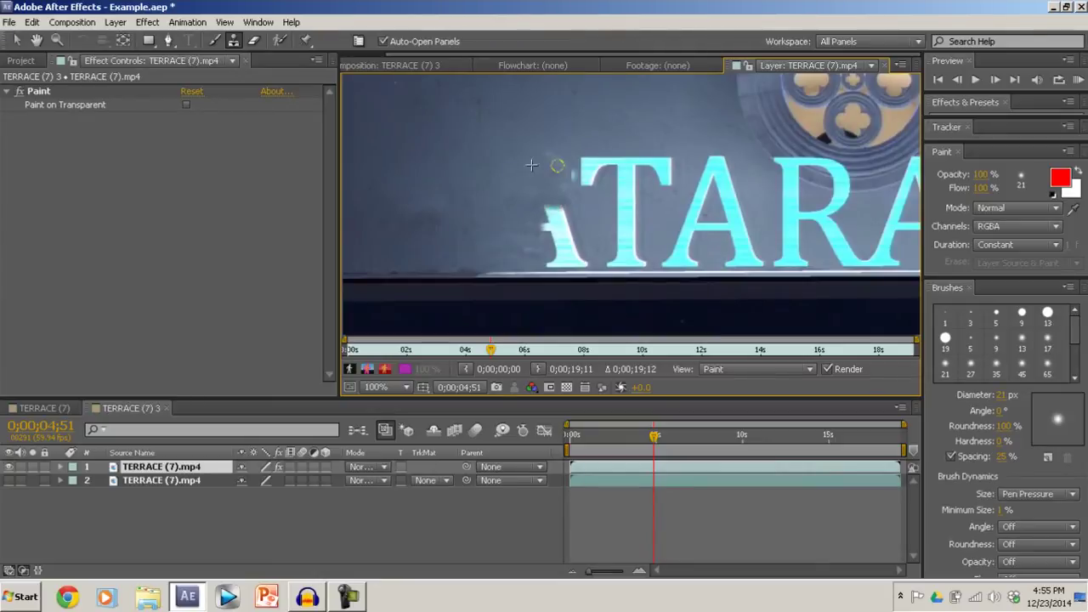
pyautogui.moveTo(544, 205)
pyautogui.mouseDown()
pyautogui.moveTo(573, 207)
pyautogui.moveTo(546, 211)
pyautogui.moveTo(564, 212)
pyautogui.moveTo(532, 224)
pyautogui.moveTo(570, 220)
pyautogui.moveTo(537, 229)
pyautogui.moveTo(584, 224)
pyautogui.moveTo(547, 226)
pyautogui.mouseUp()
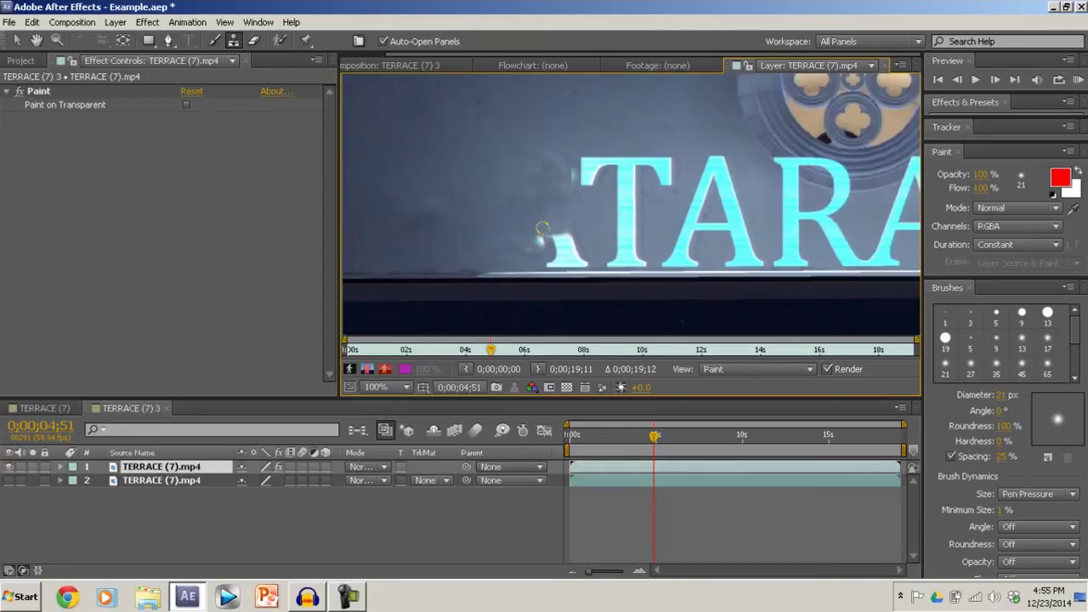
pyautogui.click(543, 241)
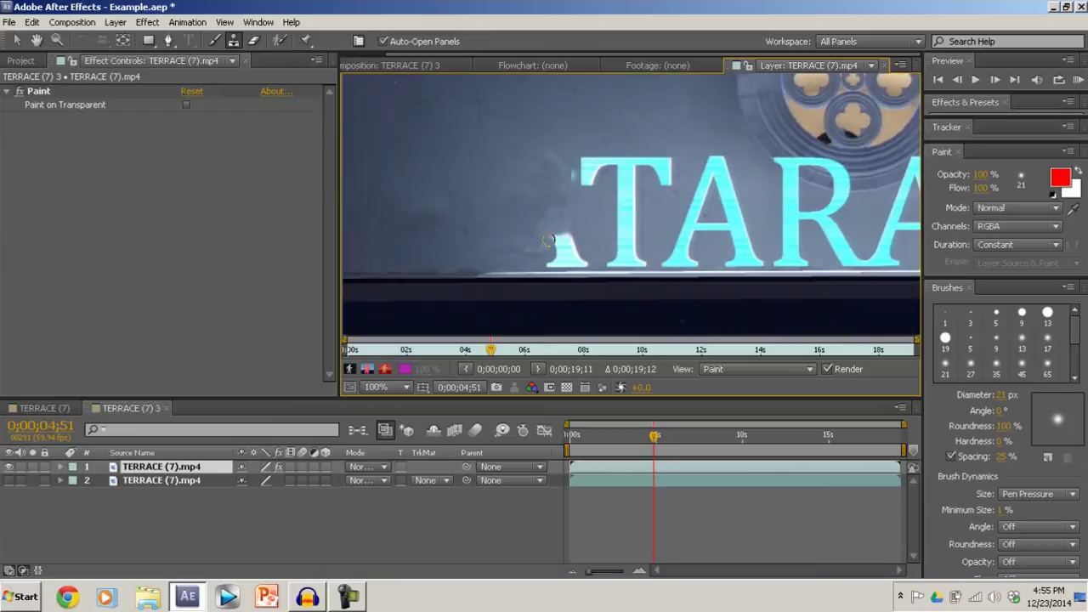
pyautogui.click(561, 239)
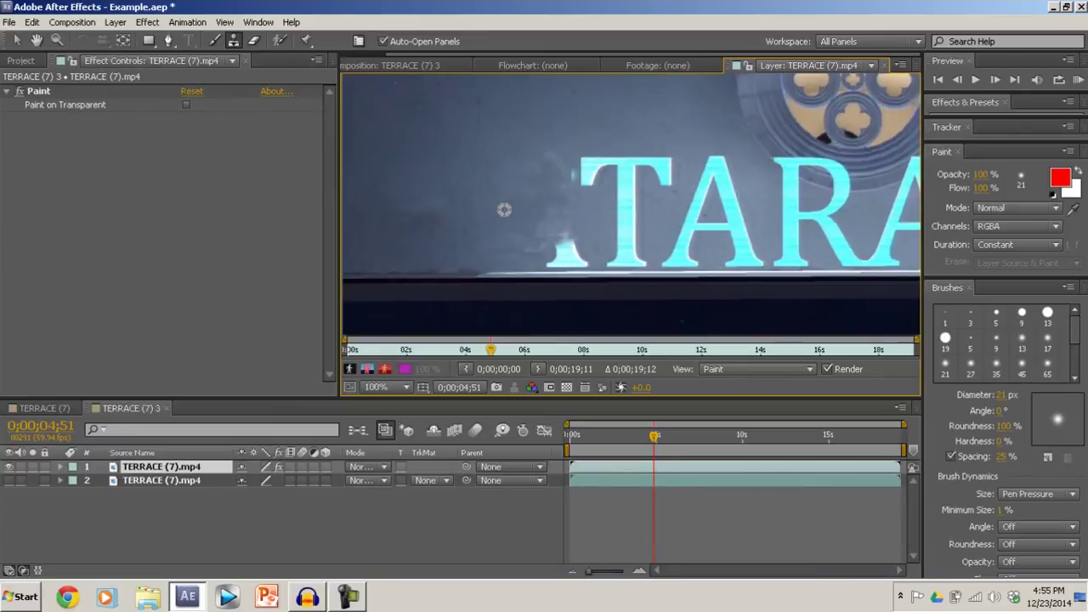
pyautogui.click(540, 246)
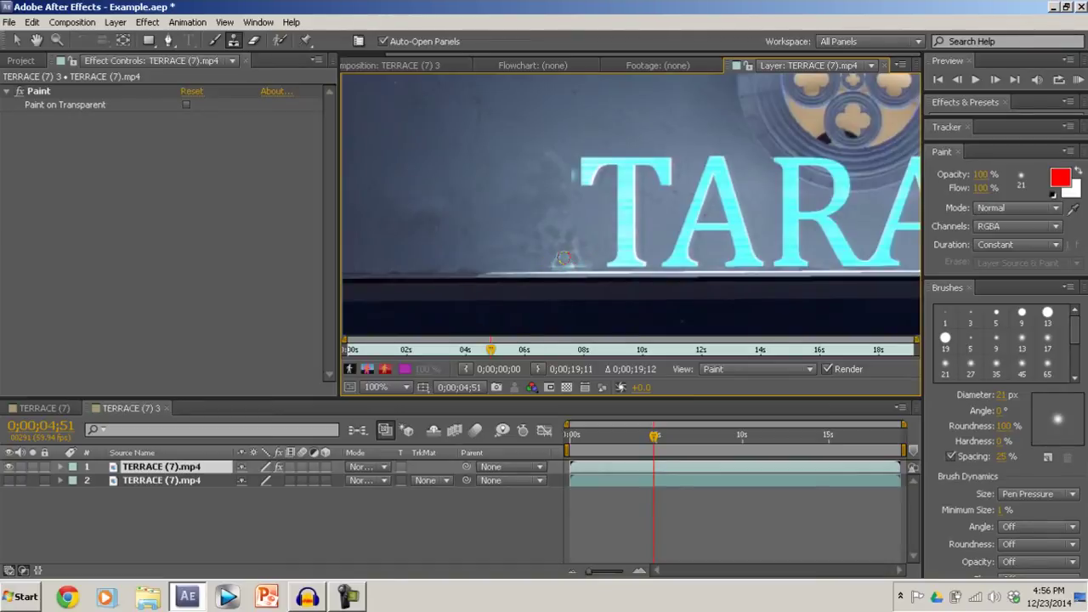
# - Clone clean wall over the other ATARAXIA letters with a 30 px brush, except the parts overlapping the round window
pyautogui.moveTo(566, 170)
pyautogui.mouseDown()
pyautogui.moveTo(672, 170)
pyautogui.moveTo(629, 217)
pyautogui.moveTo(625, 262)
pyautogui.mouseUp()
pyautogui.moveTo(625, 262); pyautogui.dragTo(643, 264)
pyautogui.moveTo(981, 175)
pyautogui.mouseDown()
pyautogui.moveTo(920, 174)
pyautogui.moveTo(1042, 174)
pyautogui.mouseUp()
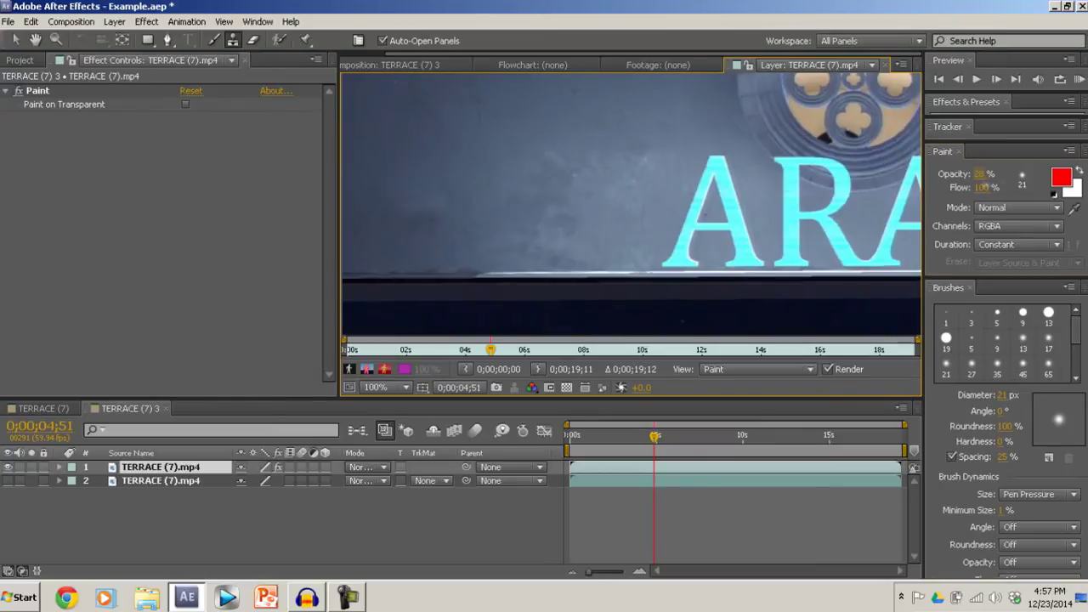
pyautogui.moveTo(736, 163); pyautogui.dragTo(712, 165)
pyautogui.moveTo(1003, 395); pyautogui.dragTo(1011, 396)
pyautogui.moveTo(732, 184)
pyautogui.mouseDown()
pyautogui.moveTo(688, 185)
pyautogui.moveTo(735, 185)
pyautogui.moveTo(713, 202)
pyautogui.moveTo(762, 227)
pyautogui.moveTo(723, 215)
pyautogui.moveTo(676, 250)
pyautogui.moveTo(748, 251)
pyautogui.mouseUp()
pyautogui.moveTo(981, 174); pyautogui.dragTo(905, 174)
pyautogui.keyDown('alt'); pyautogui.click(568, 176); pyautogui.keyUp('alt')
pyautogui.moveTo(668, 212); pyautogui.dragTo(733, 248)
pyautogui.moveTo(791, 213)
pyautogui.mouseDown()
pyautogui.moveTo(497, 221)
pyautogui.moveTo(544, 197)
pyautogui.moveTo(510, 268)
pyautogui.moveTo(595, 255)
pyautogui.moveTo(629, 200)
pyautogui.moveTo(641, 243)
pyautogui.moveTo(682, 269)
pyautogui.moveTo(756, 245)
pyautogui.moveTo(718, 170)
pyautogui.moveTo(788, 192)
pyautogui.moveTo(805, 257)
pyautogui.moveTo(879, 199)
pyautogui.moveTo(854, 242)
pyautogui.moveTo(791, 271)
pyautogui.moveTo(910, 274)
pyautogui.mouseUp()
pyautogui.moveTo(981, 174); pyautogui.dragTo(769, 194)
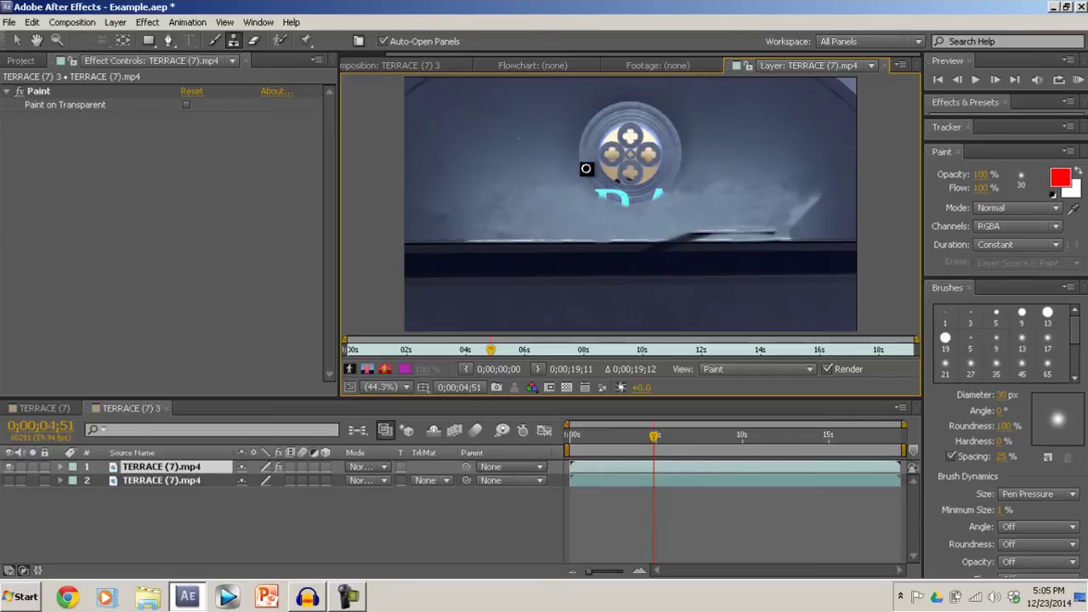
# - Clone the round window's rim and nearby wall over the leftover tip of the letter A with a 9 px brush
pyautogui.scroll(1, 661, 208)
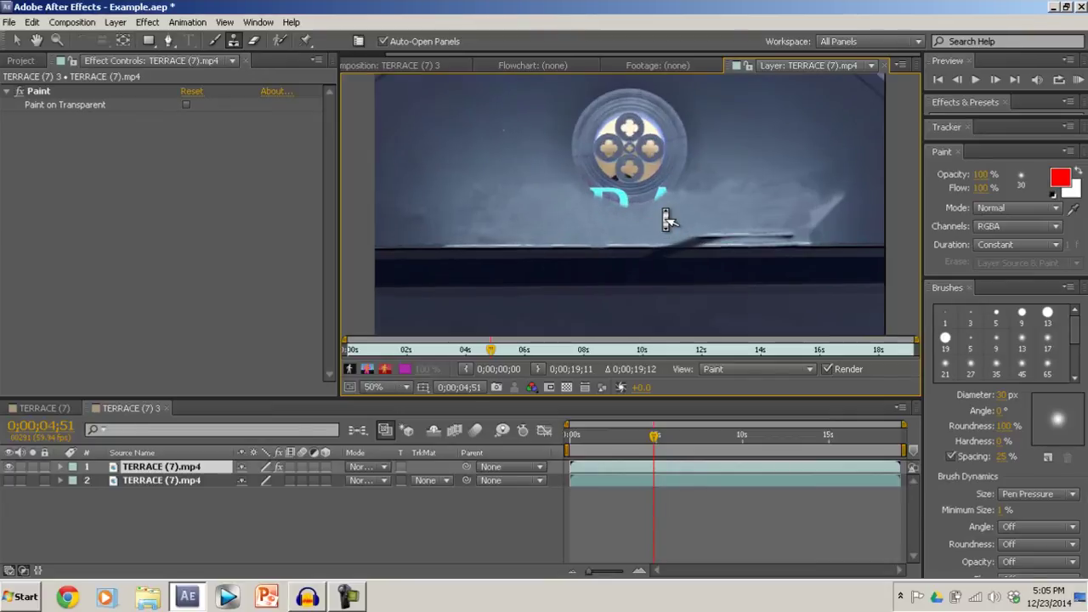
pyautogui.scroll(1, 661, 208)
pyautogui.press('.')
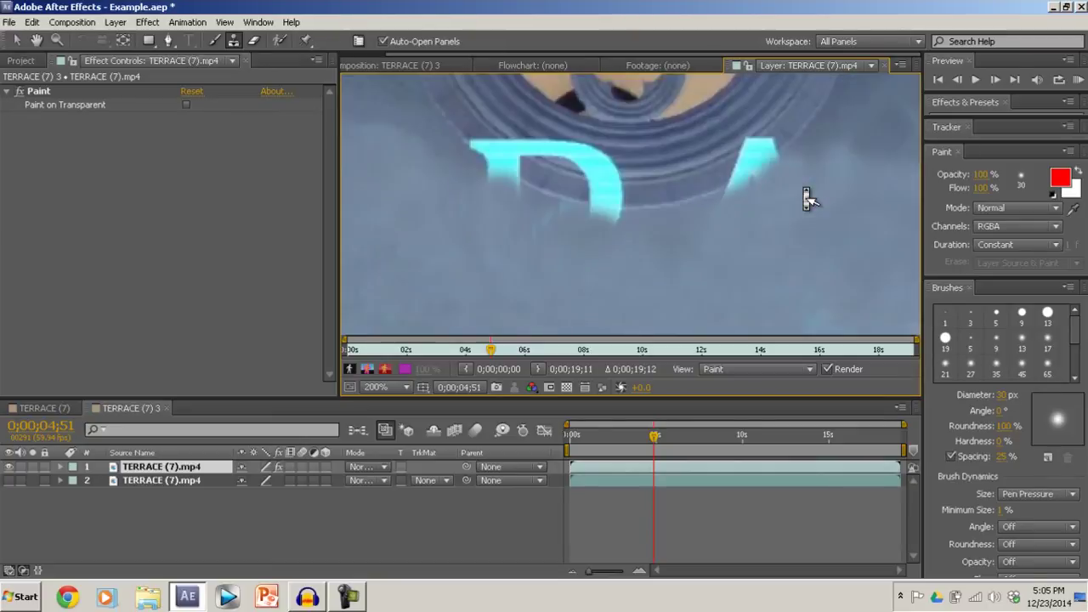
pyautogui.press('h')
pyautogui.moveTo(767, 206); pyautogui.dragTo(774, 285)
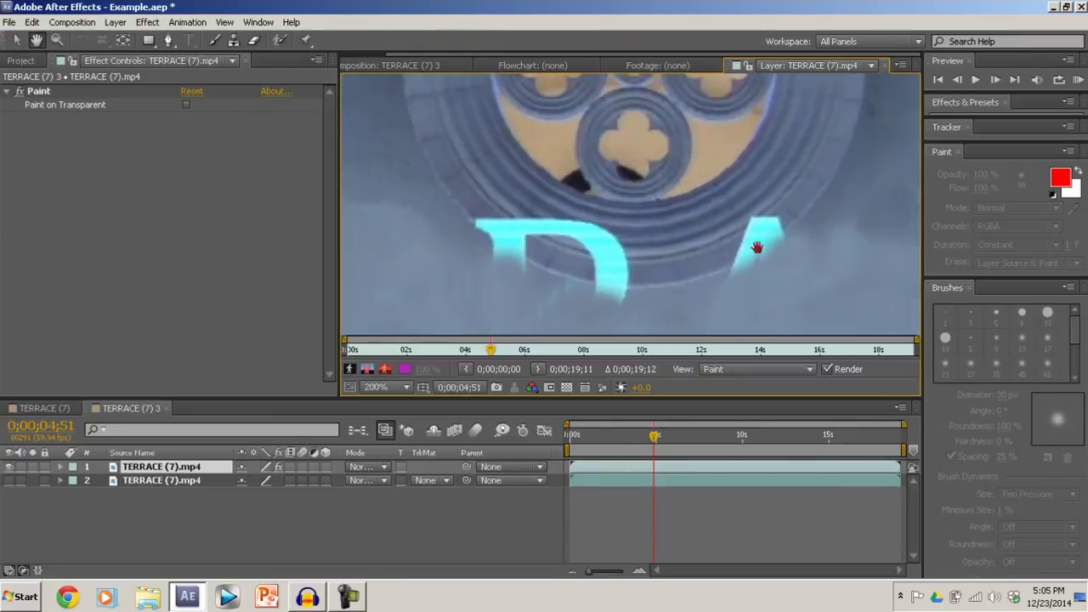
pyautogui.click(233, 39)
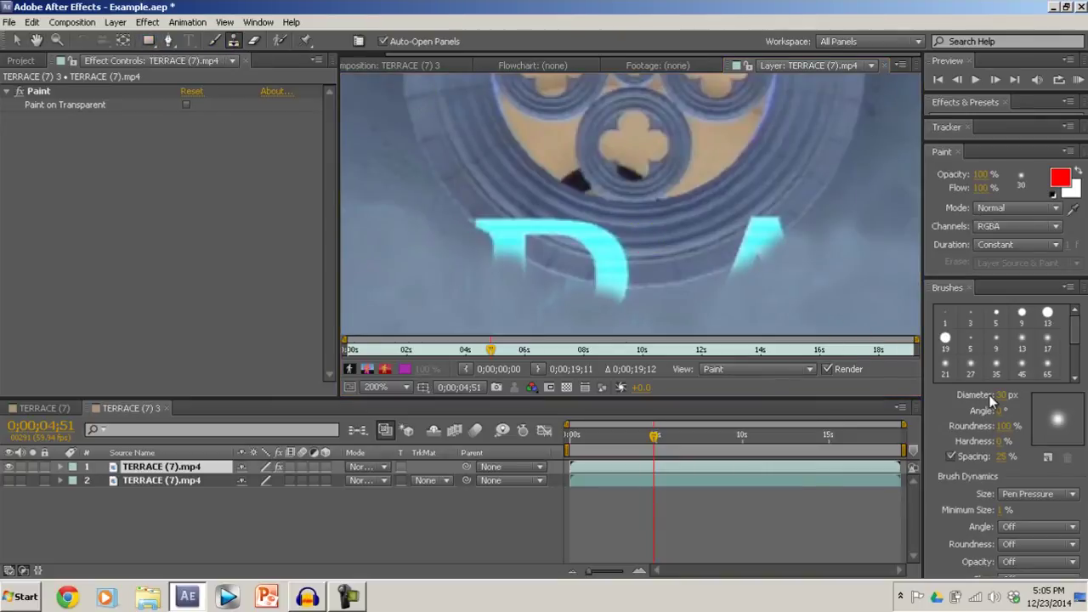
pyautogui.moveTo(991, 398); pyautogui.dragTo(985, 395)
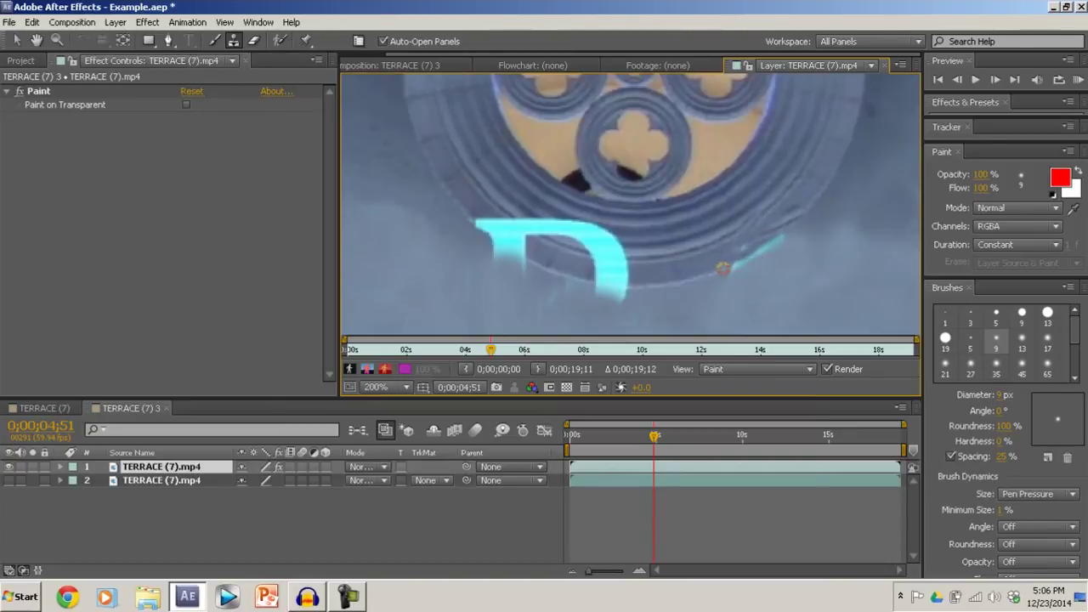
pyautogui.moveTo(722, 268); pyautogui.dragTo(787, 234)
pyautogui.keyDown('alt'); pyautogui.click(725, 304); pyautogui.keyUp('alt')
pyautogui.moveTo(739, 270); pyautogui.dragTo(792, 241)
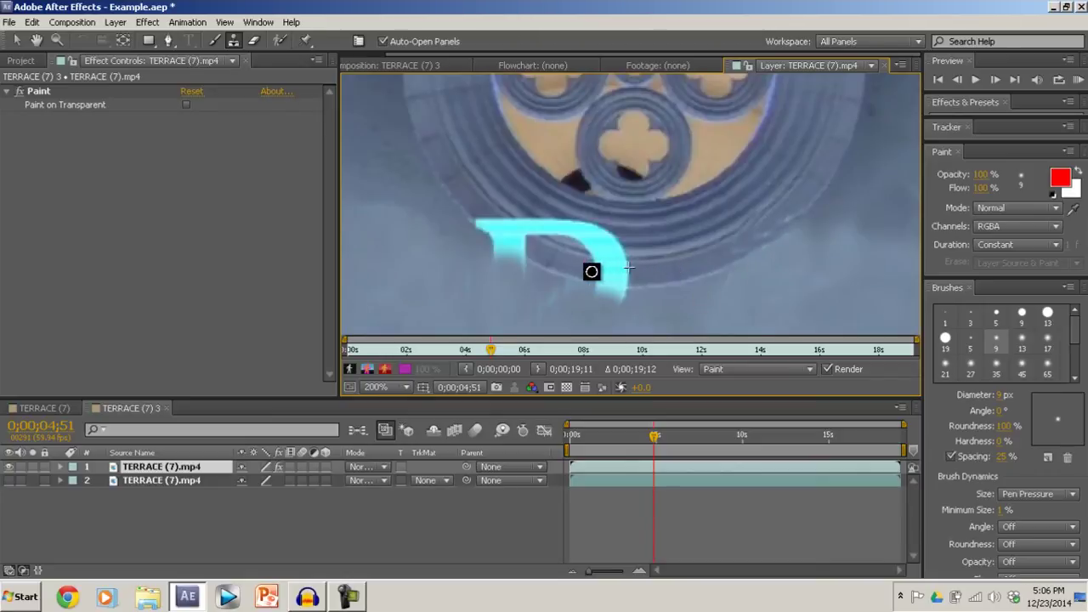
# - Clone over the lower curve of the leftover R, setting the brush to 100% hardness and 47% roundness
pyautogui.moveTo(592, 271); pyautogui.dragTo(628, 273)
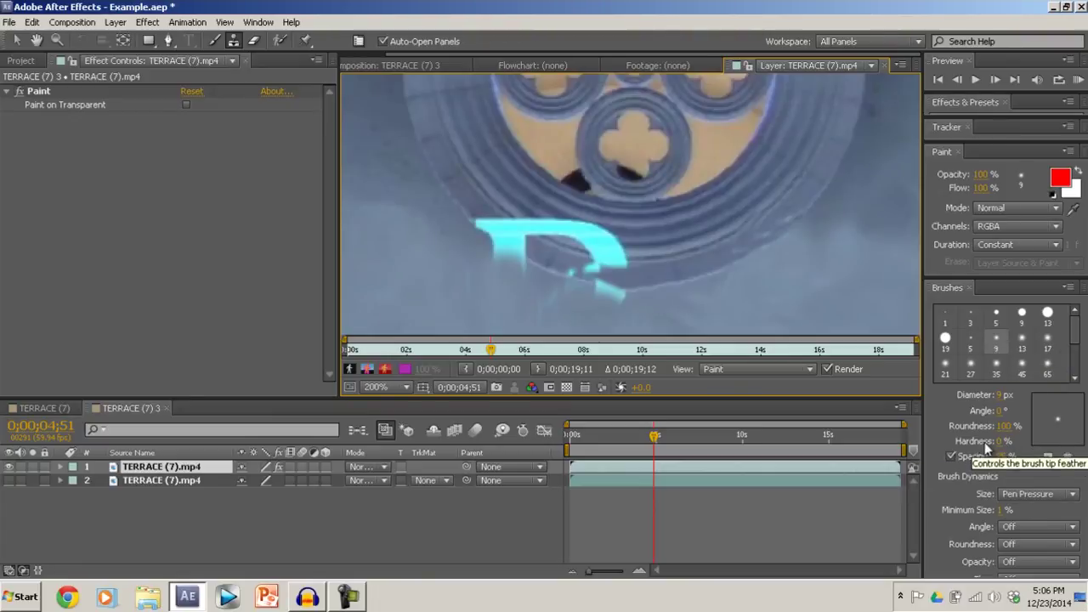
pyautogui.moveTo(999, 441); pyautogui.dragTo(1081, 441)
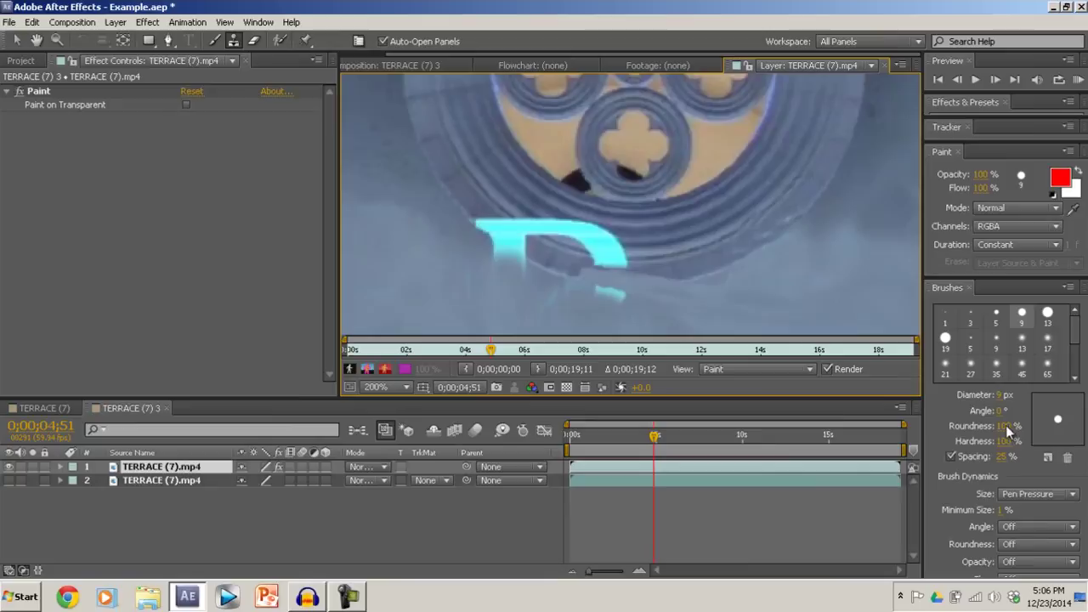
pyautogui.click(1001, 426)
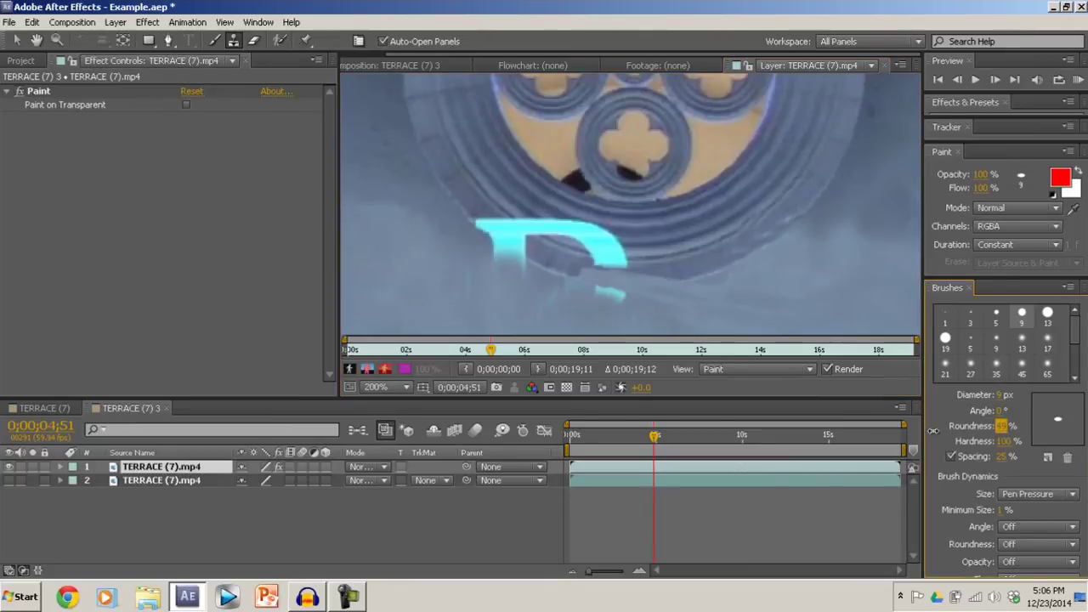
pyautogui.moveTo(932, 431); pyautogui.dragTo(801, 384)
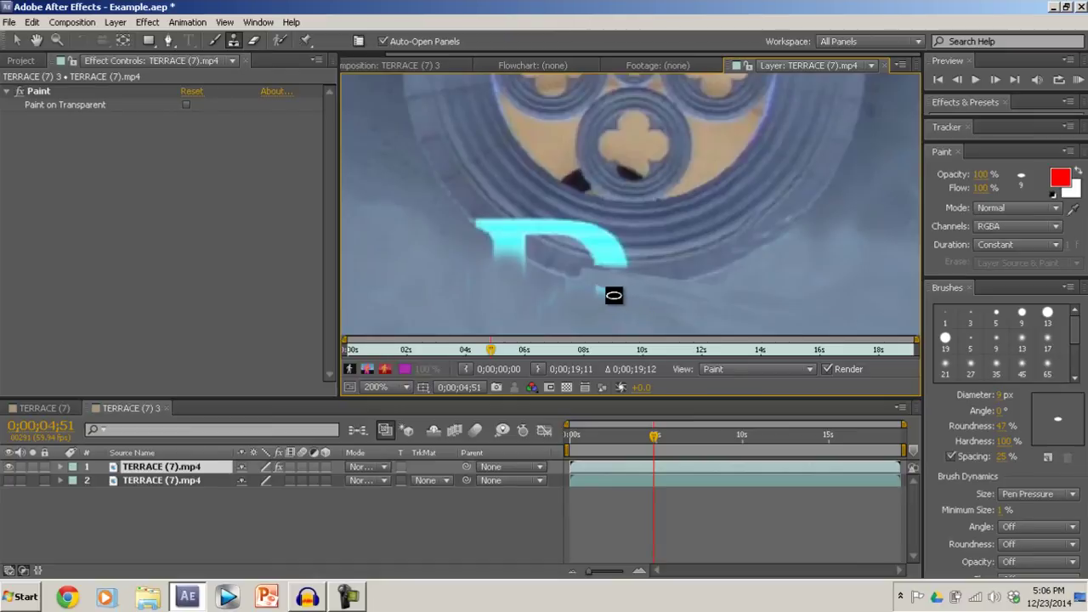
# - Set brush roundness to 100% and hardness to 60%, and clone the window rim over more of the leftover R
pyautogui.click(998, 435)
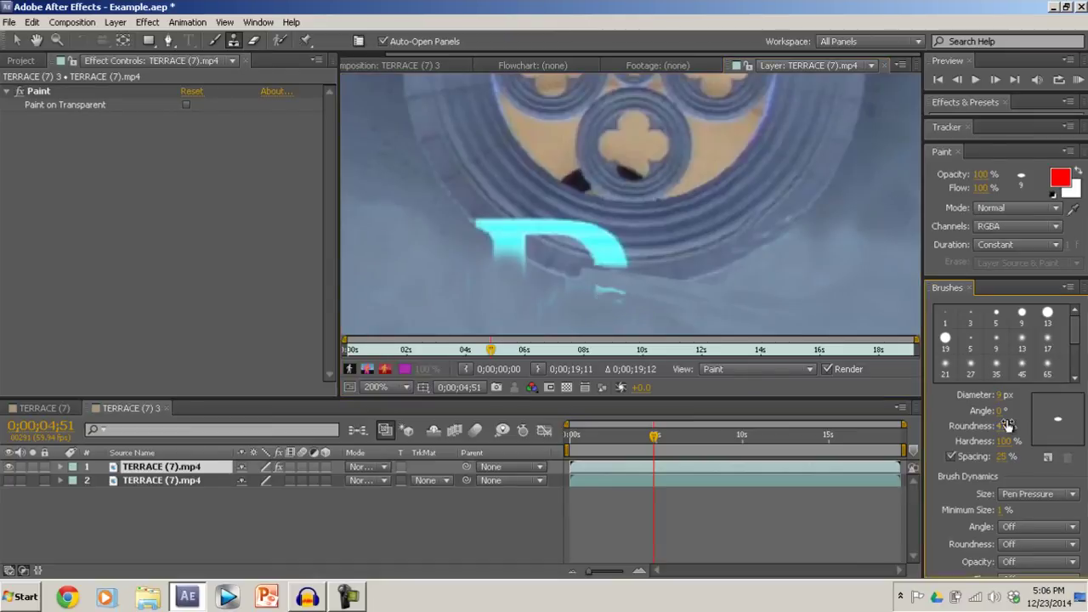
pyautogui.moveTo(1007, 425); pyautogui.dragTo(1086, 425)
pyautogui.click(1001, 441)
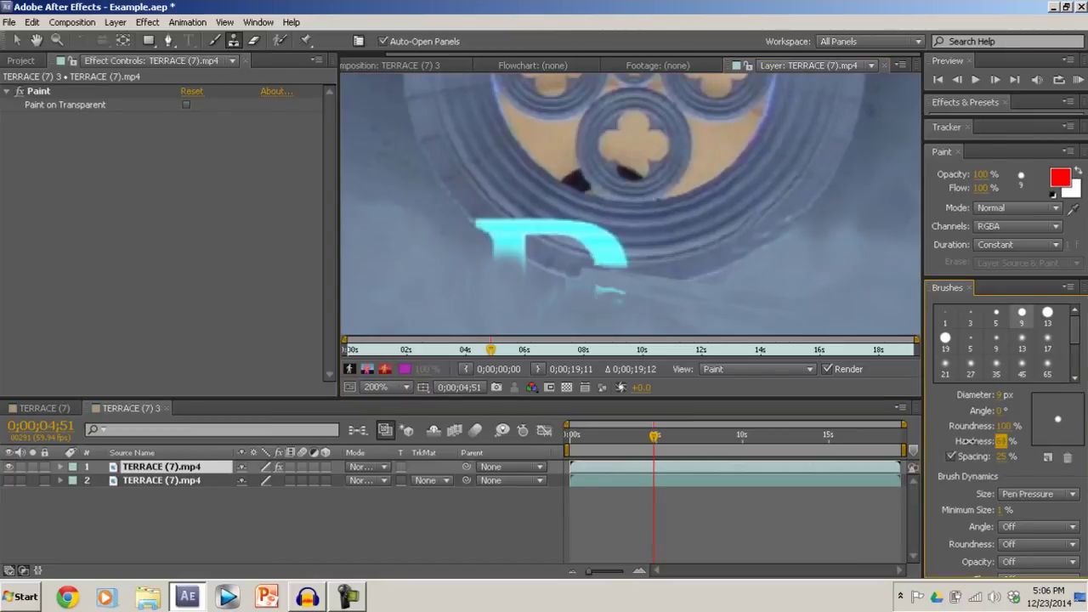
pyautogui.write('50')
pyautogui.press('Return')
pyautogui.moveTo(597, 293); pyautogui.dragTo(603, 292)
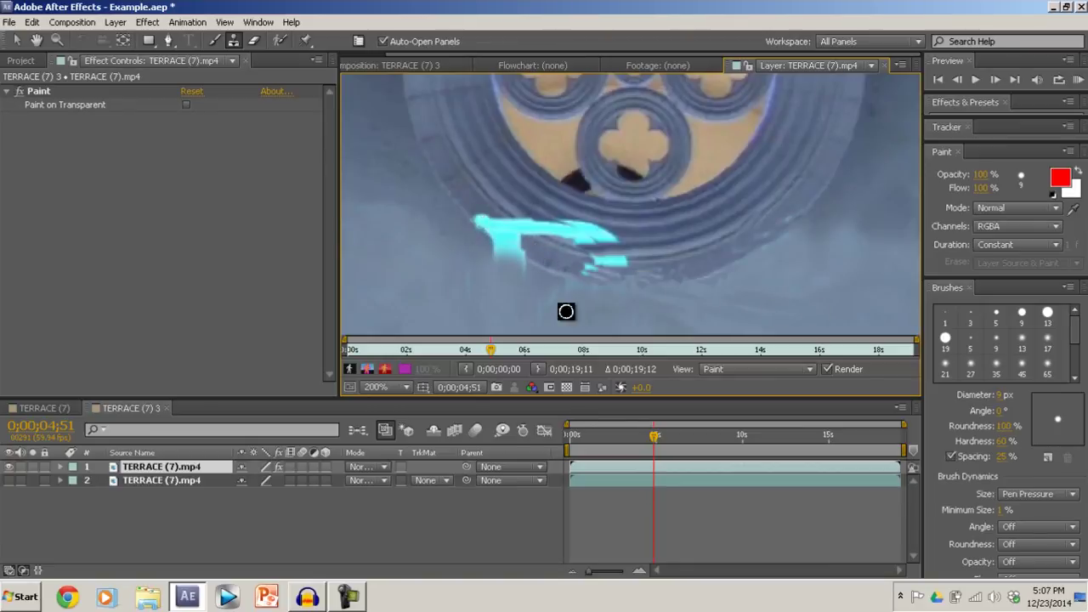
# - Add TEXT.png to the TERRACE (7) 3 composition as the top layer, above the painted footage
pyautogui.click(390, 388)
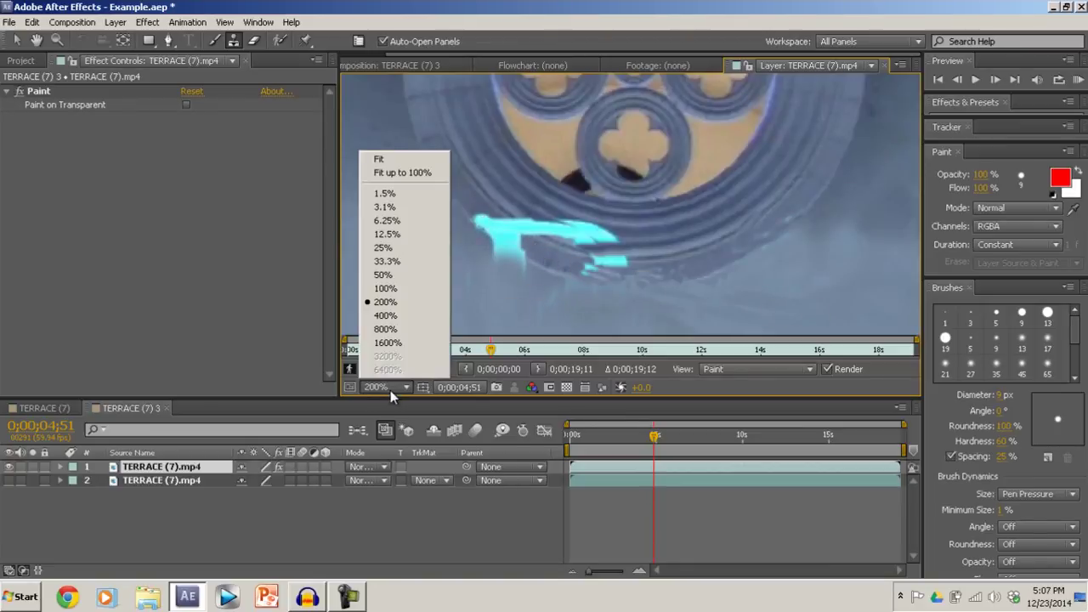
pyautogui.click(425, 176)
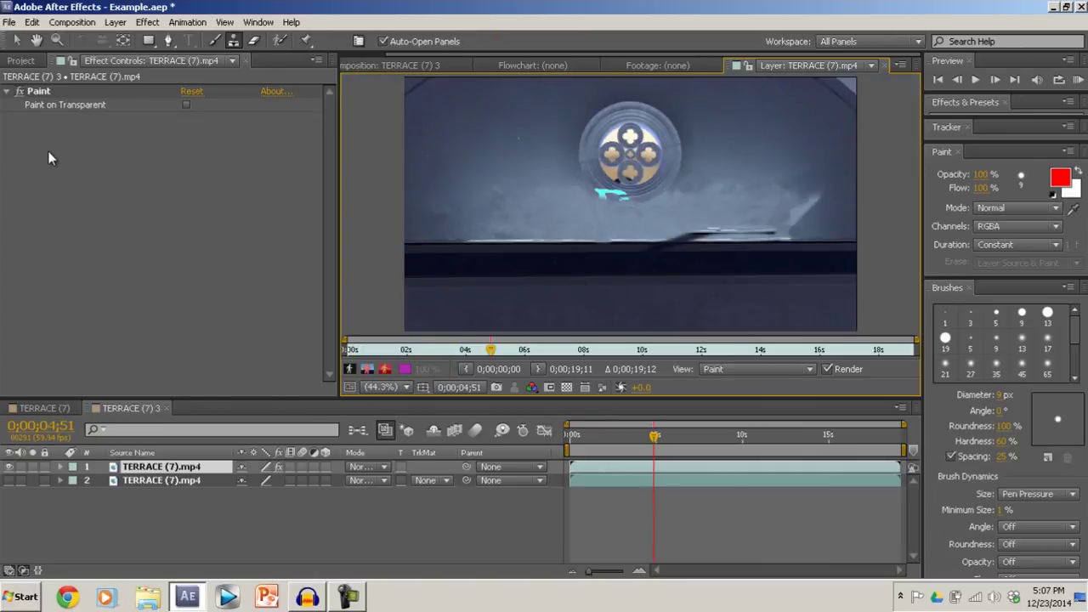
pyautogui.click(20, 61)
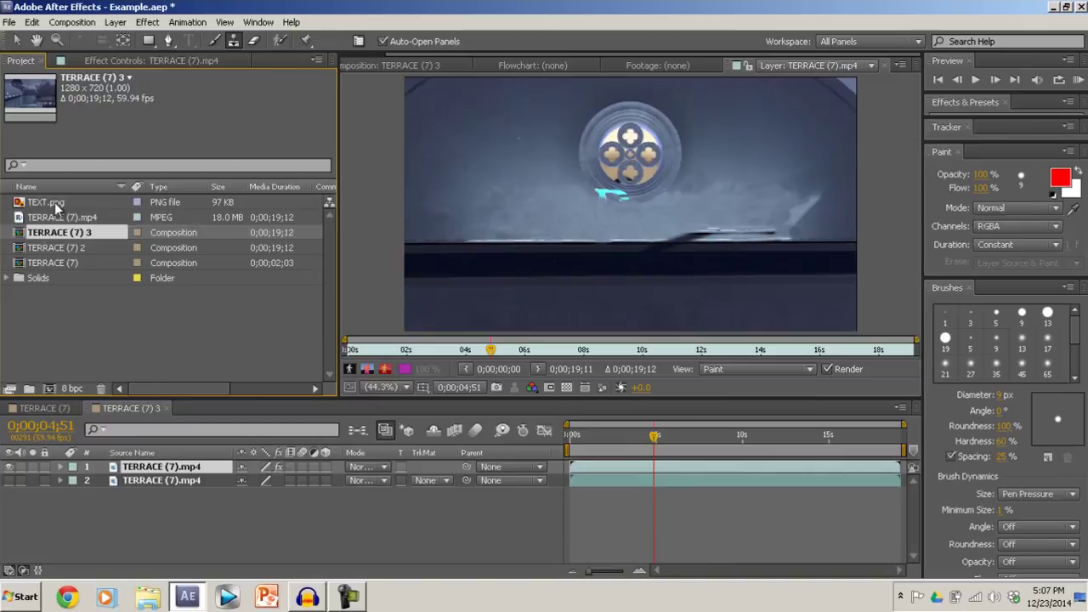
pyautogui.moveTo(54, 202); pyautogui.dragTo(137, 467)
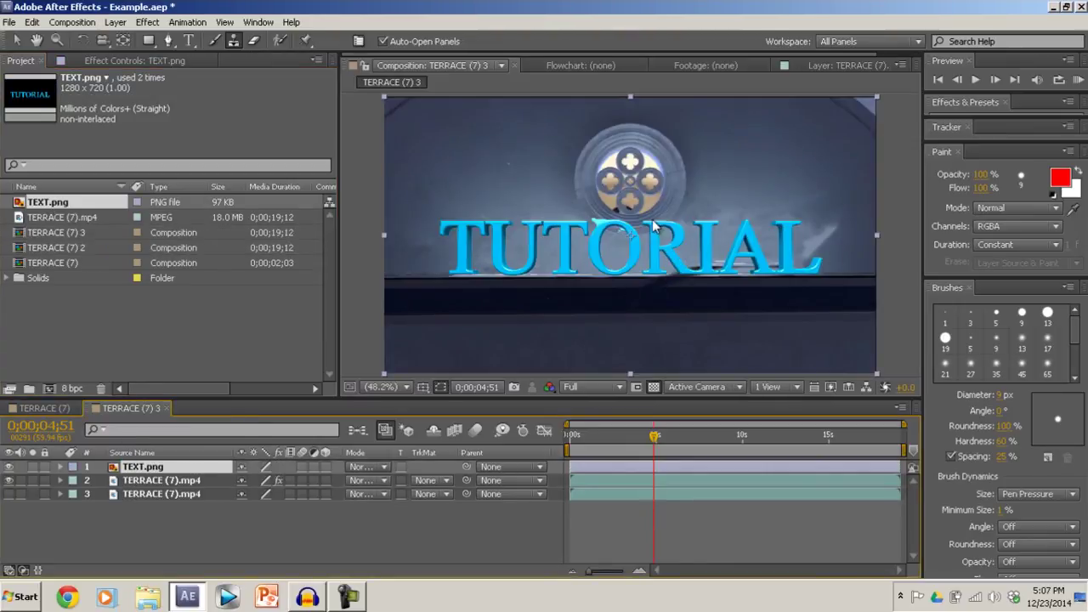
# - Reposition the TUTORIAL text of the TEXT.png layer over the cleaned wall area beneath the round window
pyautogui.click(696, 246)
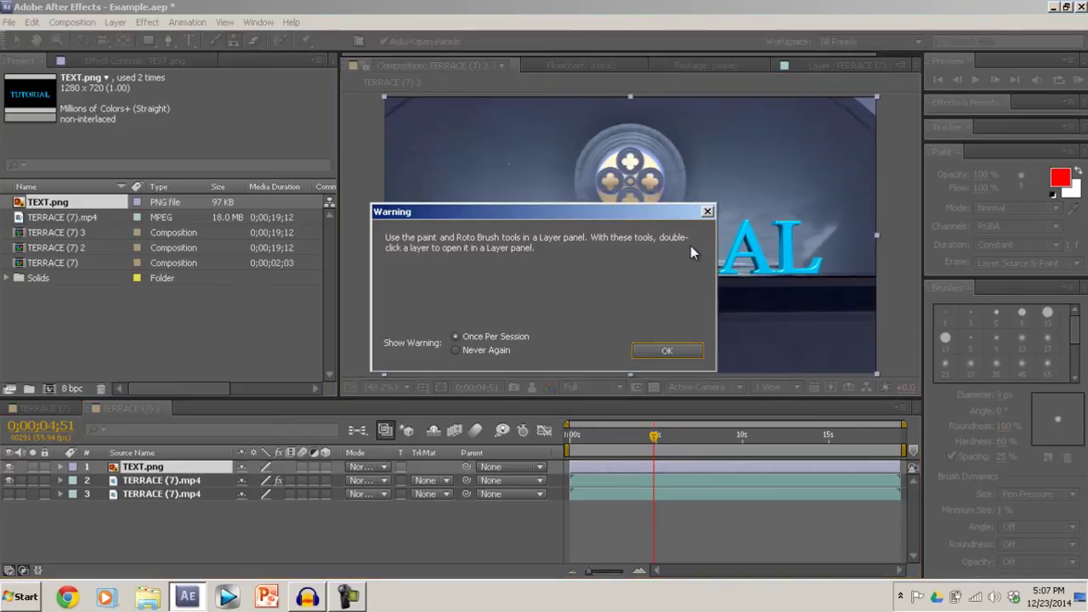
pyautogui.click(643, 350)
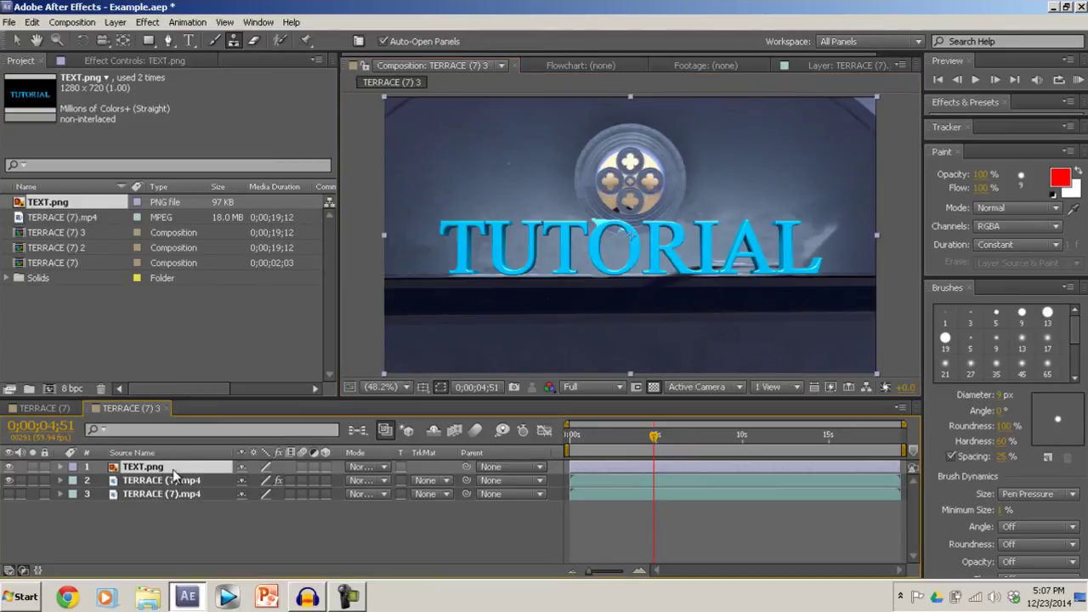
pyautogui.moveTo(664, 241); pyautogui.dragTo(660, 241)
pyautogui.click(514, 536)
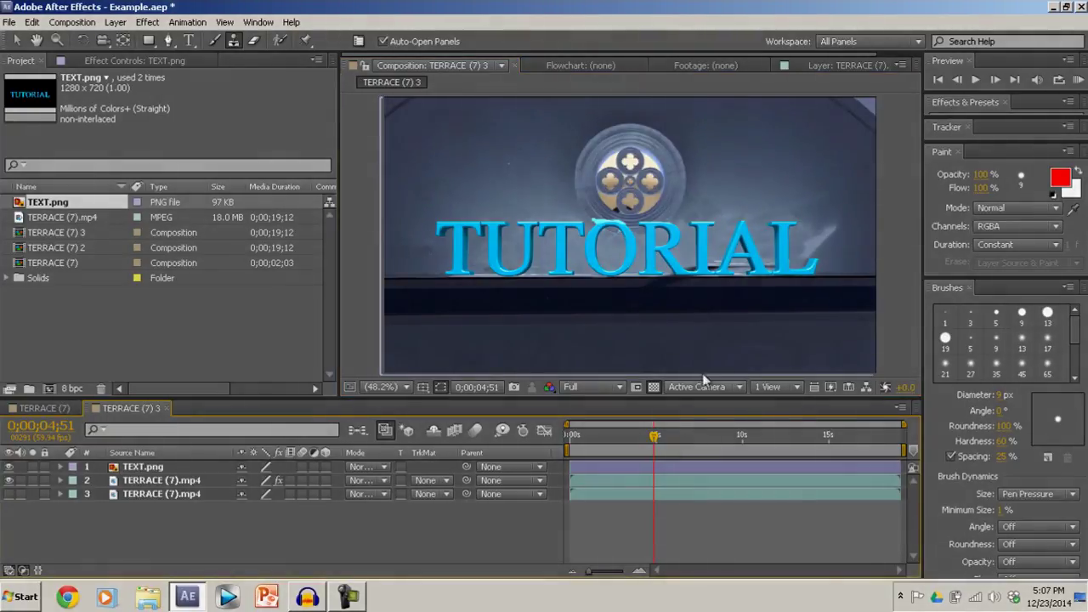
pyautogui.moveTo(717, 258); pyautogui.dragTo(731, 251)
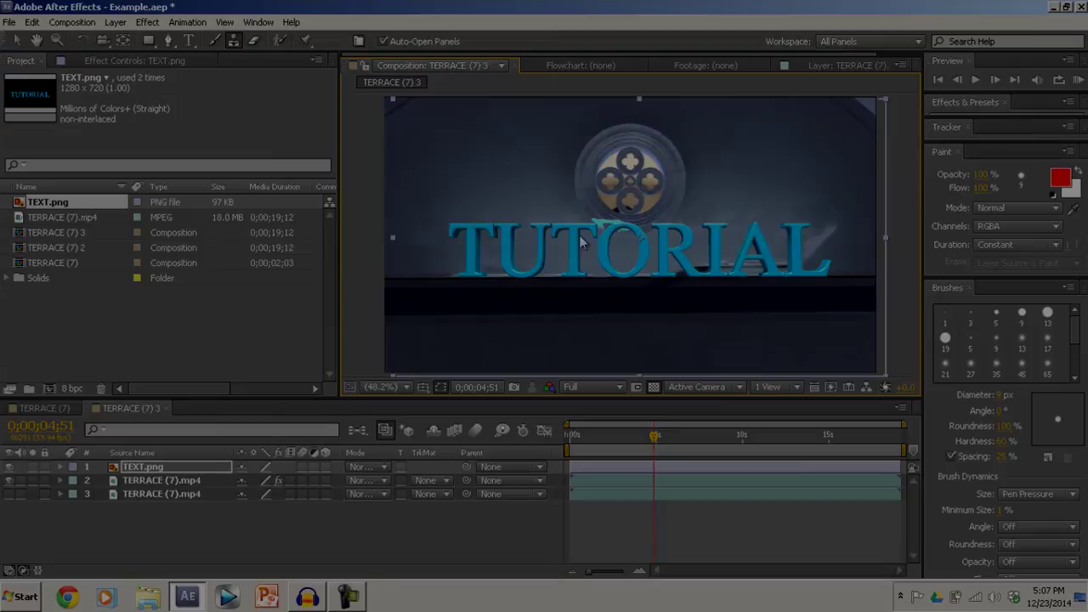